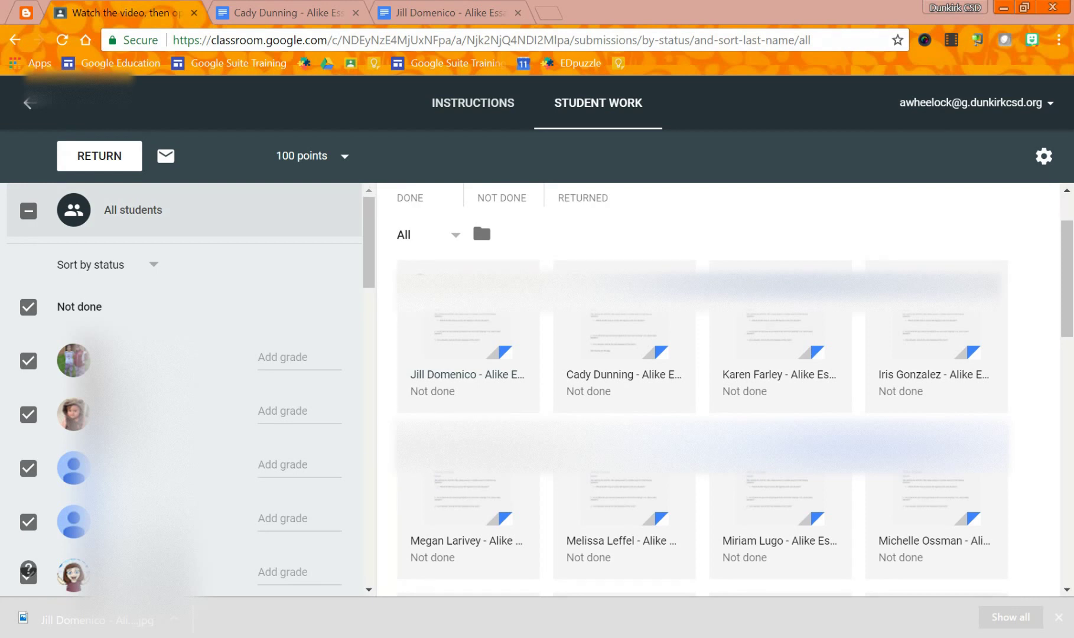
# Step: Switch to the browser tab holding the student's Alike Essay document
pyautogui.click(417, 12)
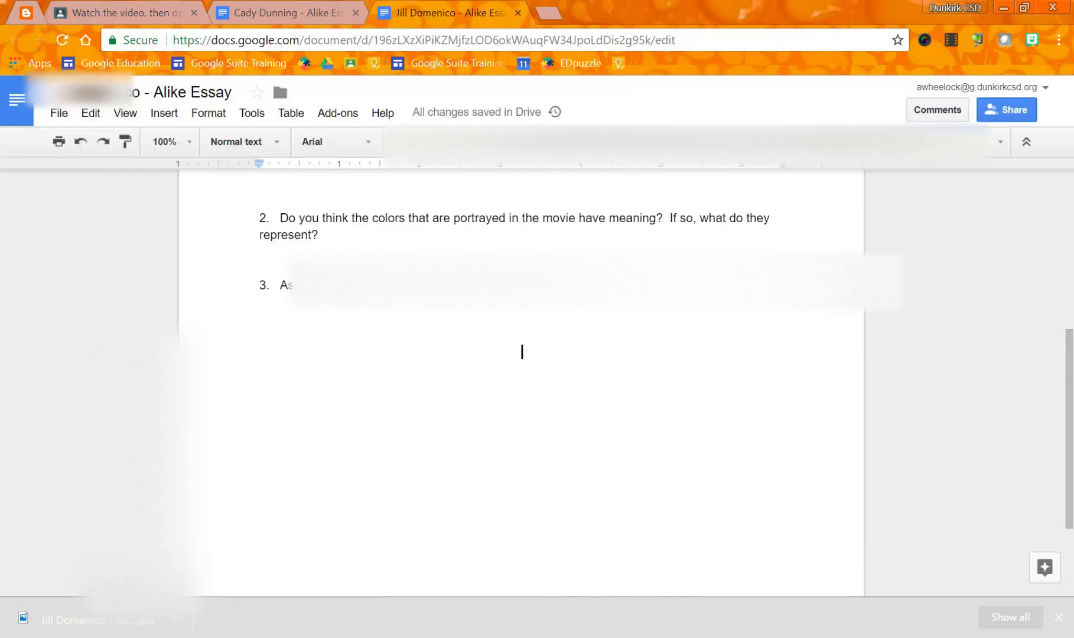
# Step: Insert a new blank drawing on the empty line below question 3
pyautogui.click(280, 336)
pyautogui.click(163, 114)
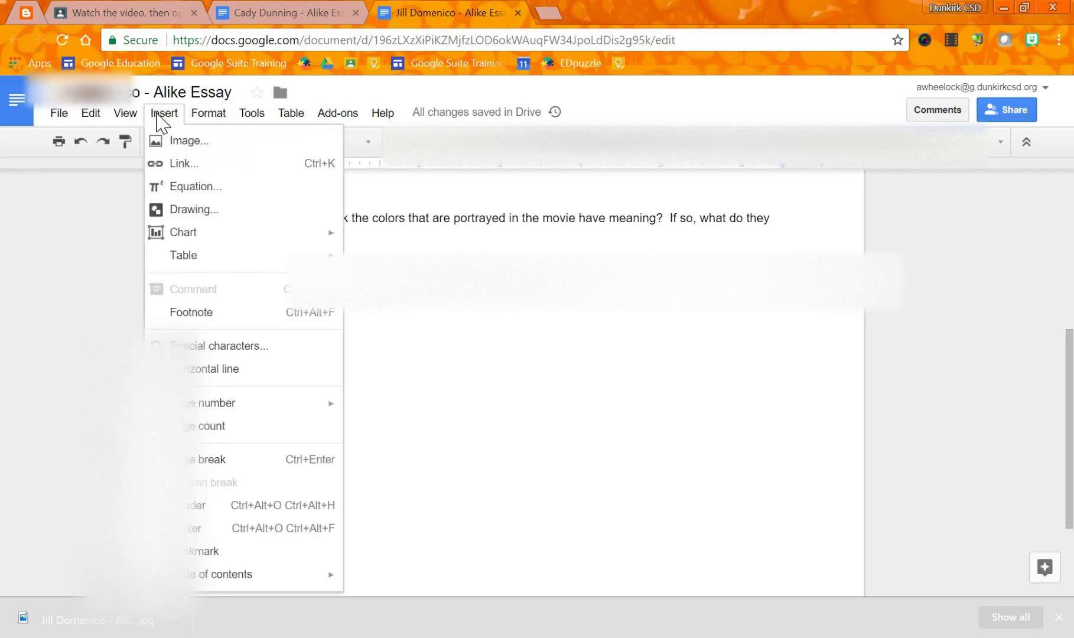
pyautogui.click(166, 211)
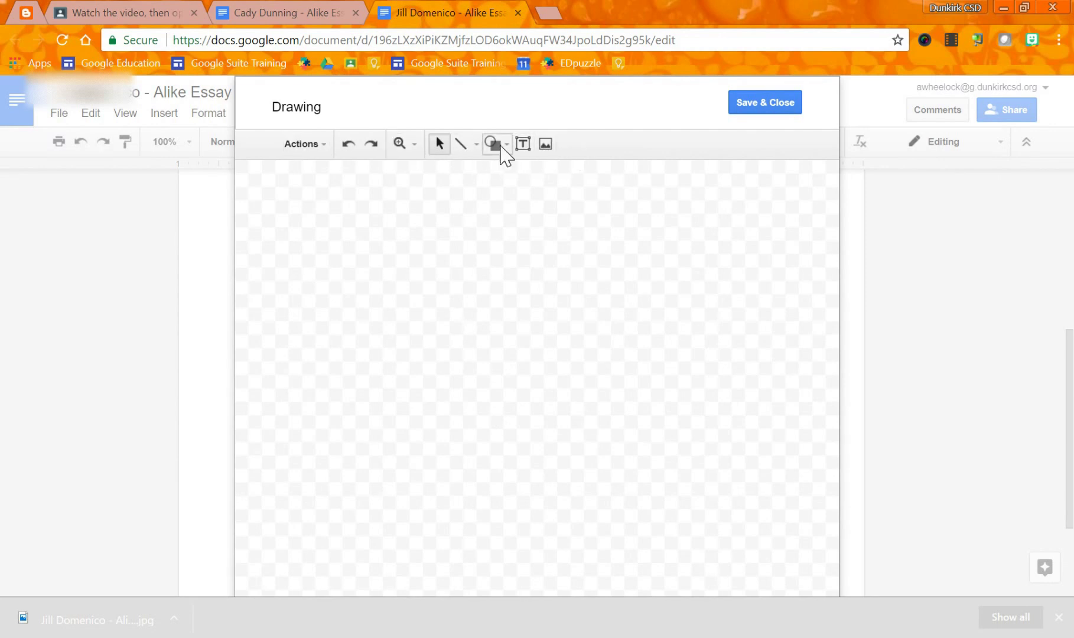
# Step: Draw a large rounded rectangle across the drawing canvas
pyautogui.click(500, 147)
pyautogui.moveTo(502, 173)
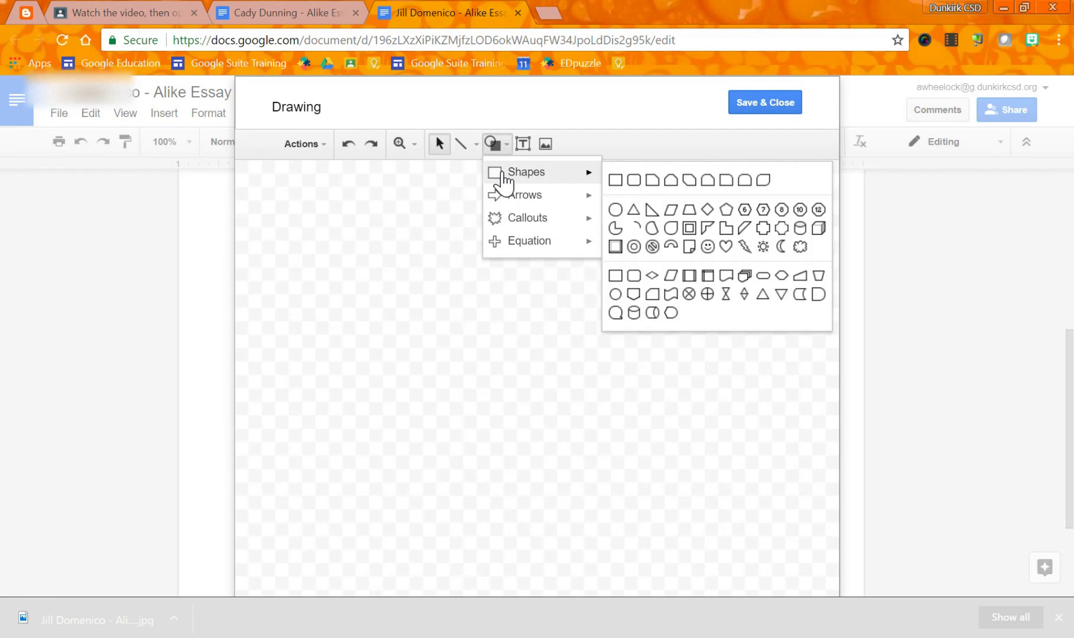
pyautogui.click(634, 180)
pyautogui.moveTo(320, 193); pyautogui.dragTo(753, 437)
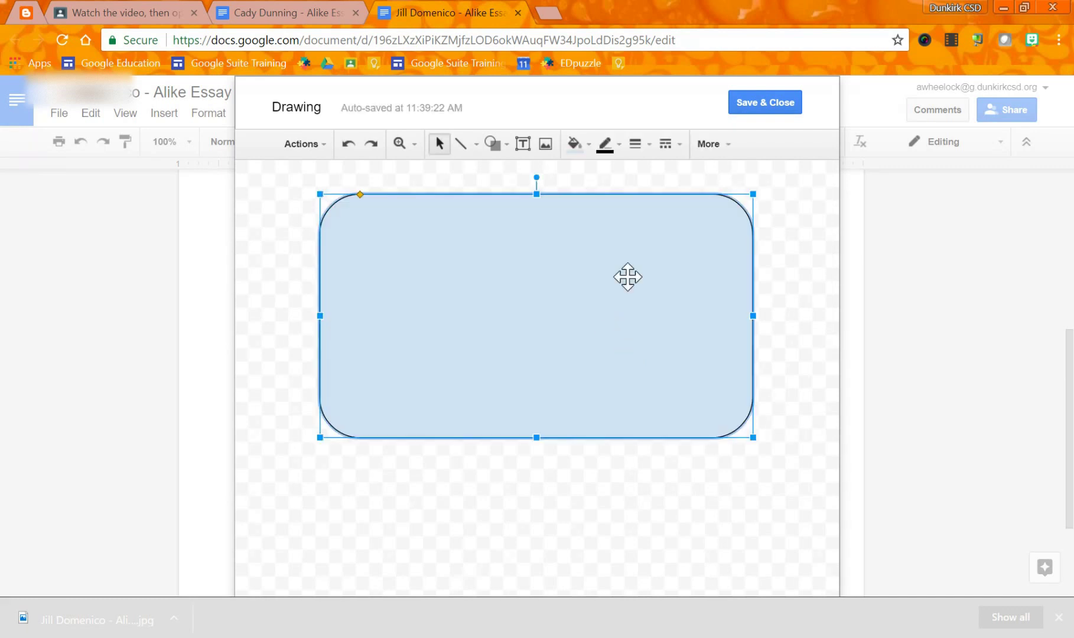
# Step: Fill the rounded rectangle with a light yellow radial gradient
pyautogui.click(585, 146)
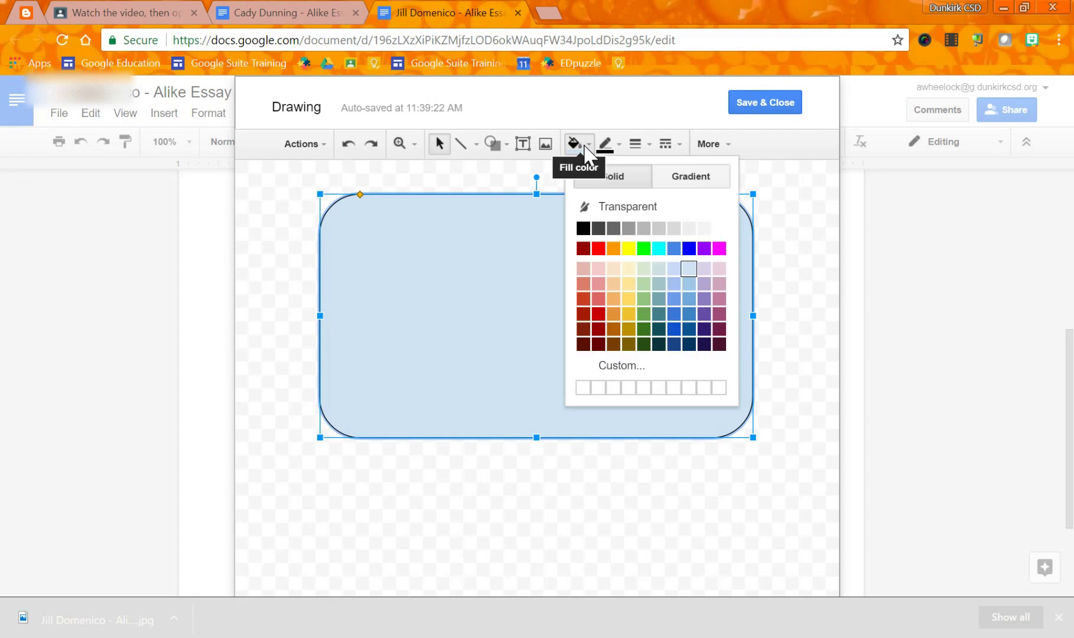
pyautogui.click(686, 177)
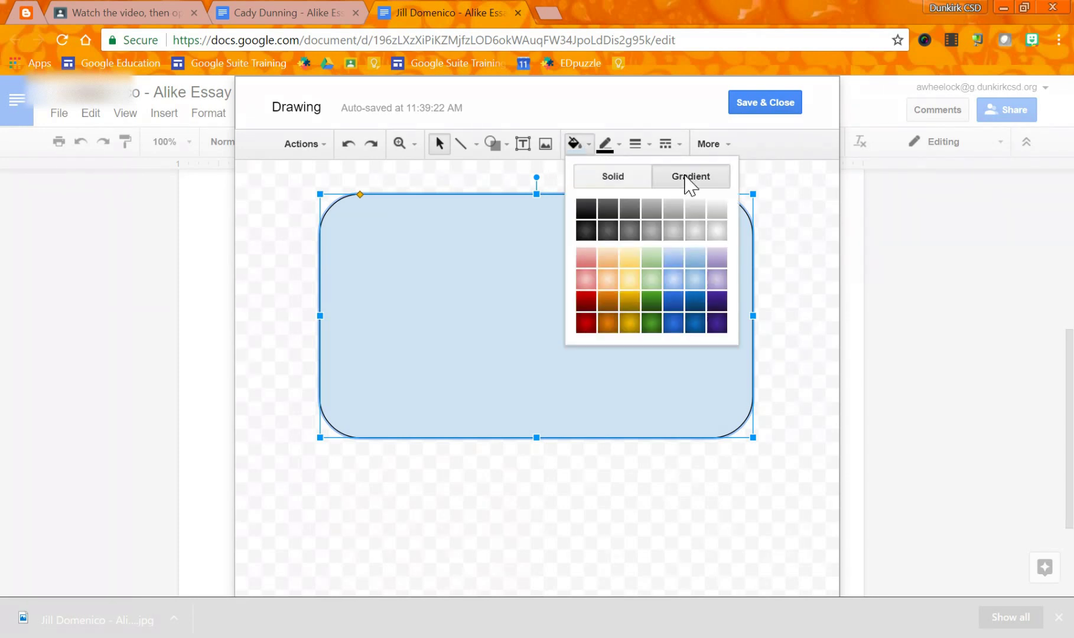
pyautogui.click(624, 275)
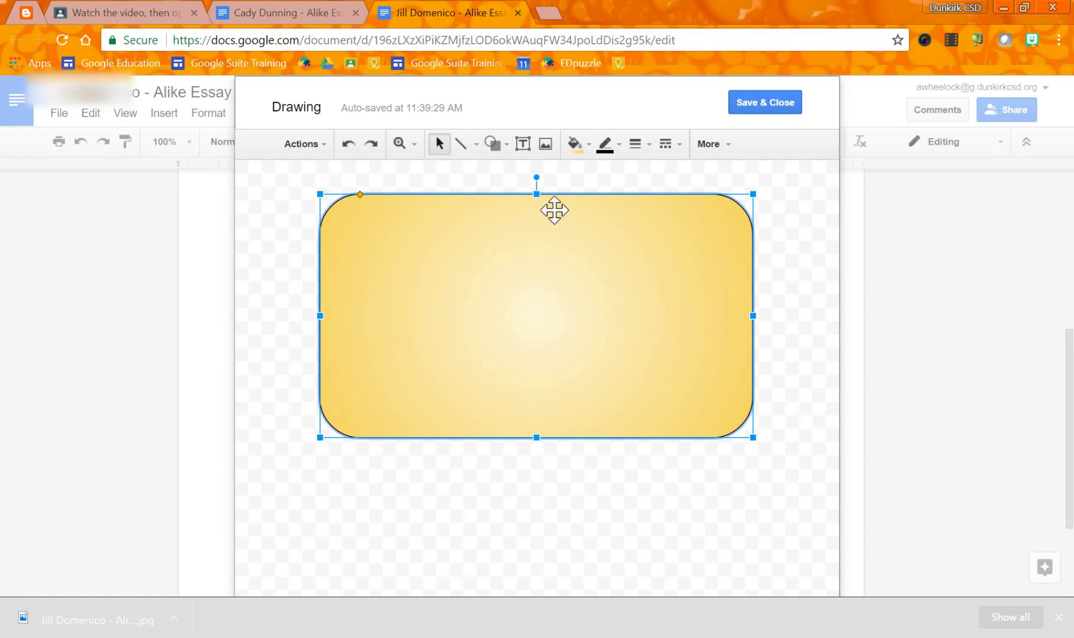
pyautogui.click(493, 144)
# Step: Add an explosion callout on the card's left side reading 'Great Job'
pyautogui.moveTo(508, 220)
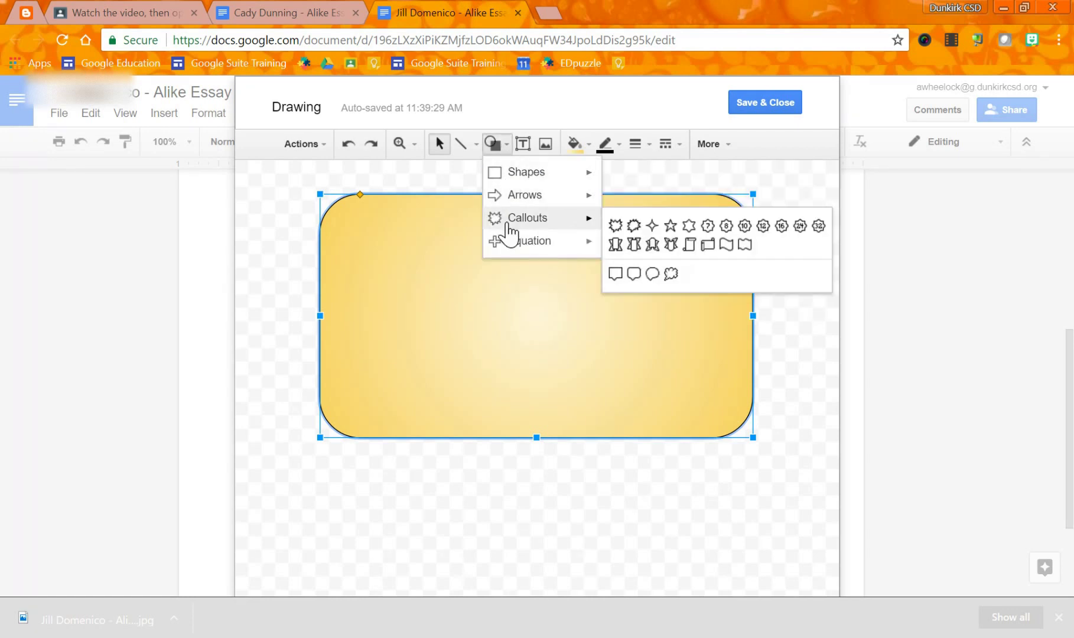
pyautogui.click(616, 226)
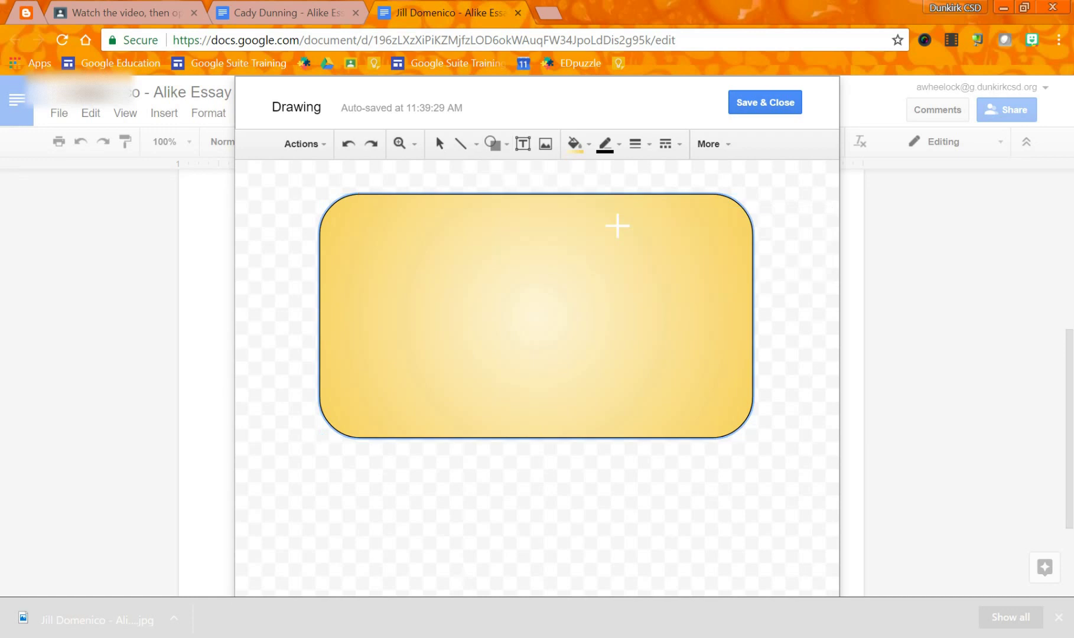
pyautogui.moveTo(375, 288); pyautogui.dragTo(568, 393)
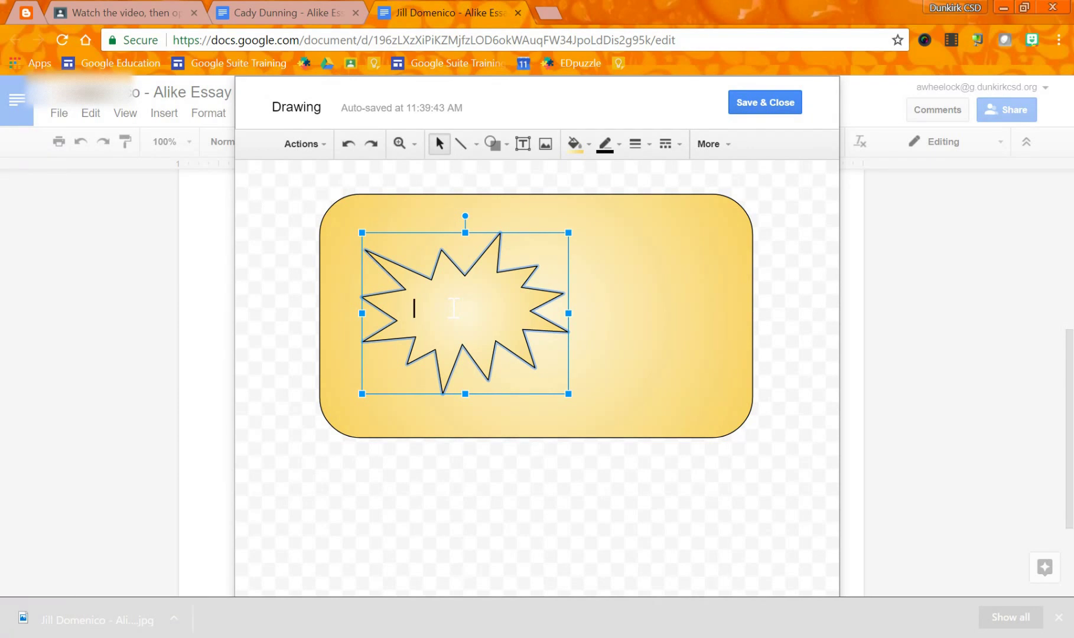
pyautogui.write('Great Job!')
pyautogui.click(646, 335)
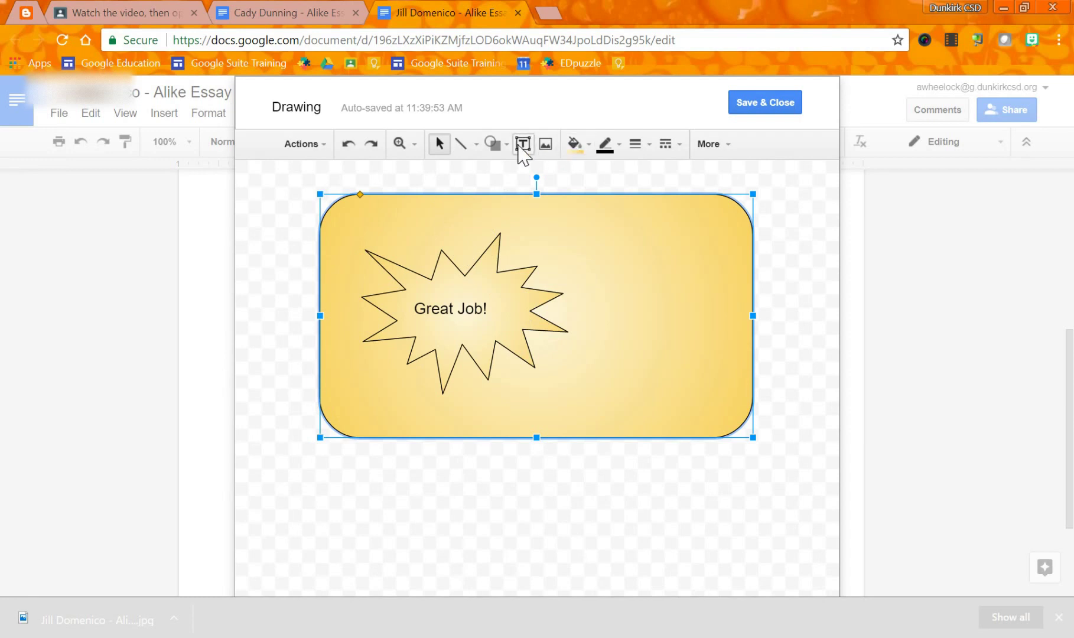
# Step: Close the shape menu without adding a shape and open the Insert image dialog
pyautogui.click(503, 147)
pyautogui.moveTo(516, 177)
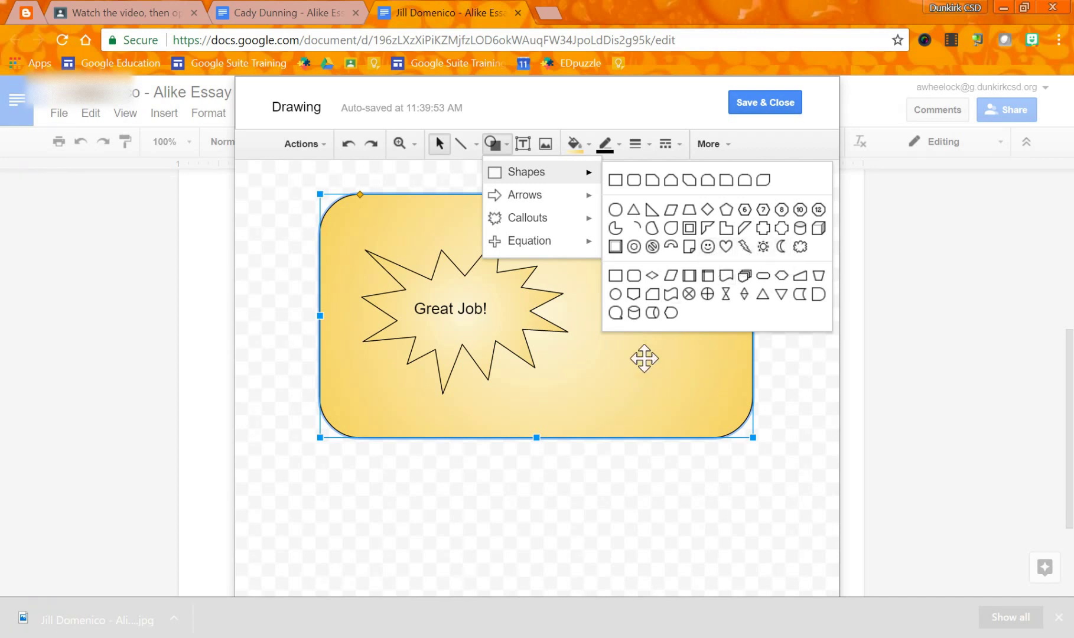
pyautogui.click(591, 323)
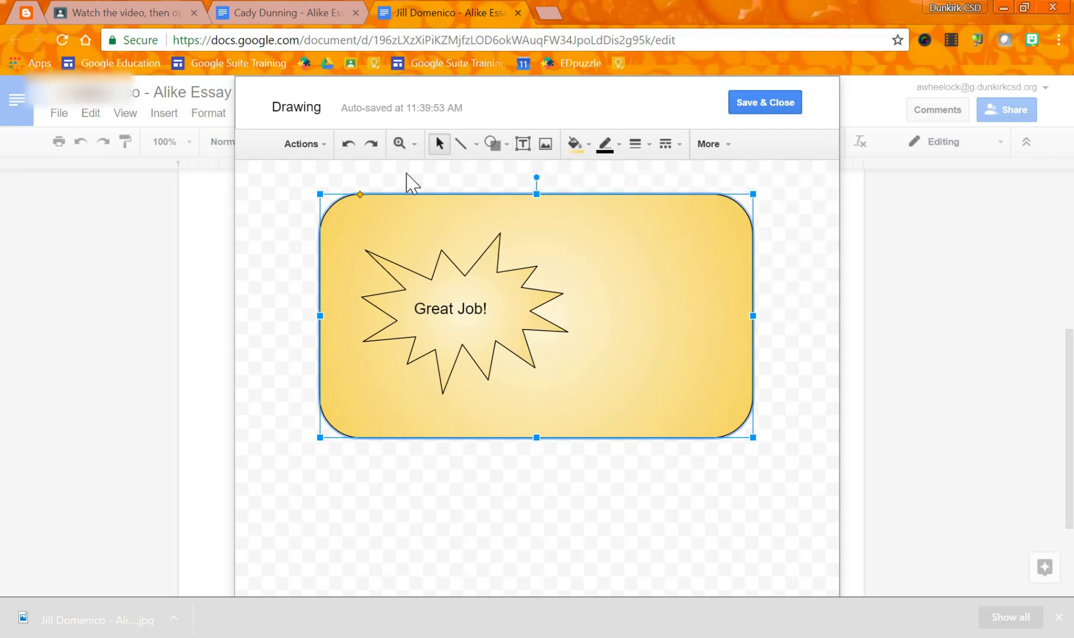
pyautogui.click(546, 144)
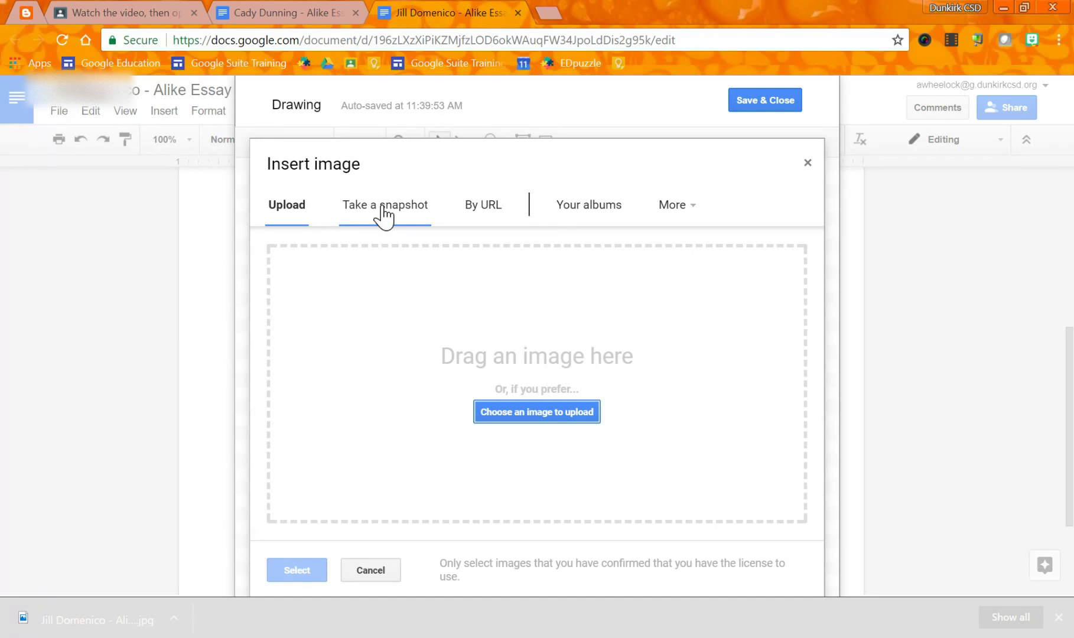
# Step: Allow camera access, insert a webcam snapshot, and shrink it onto the card's right
pyautogui.click(382, 212)
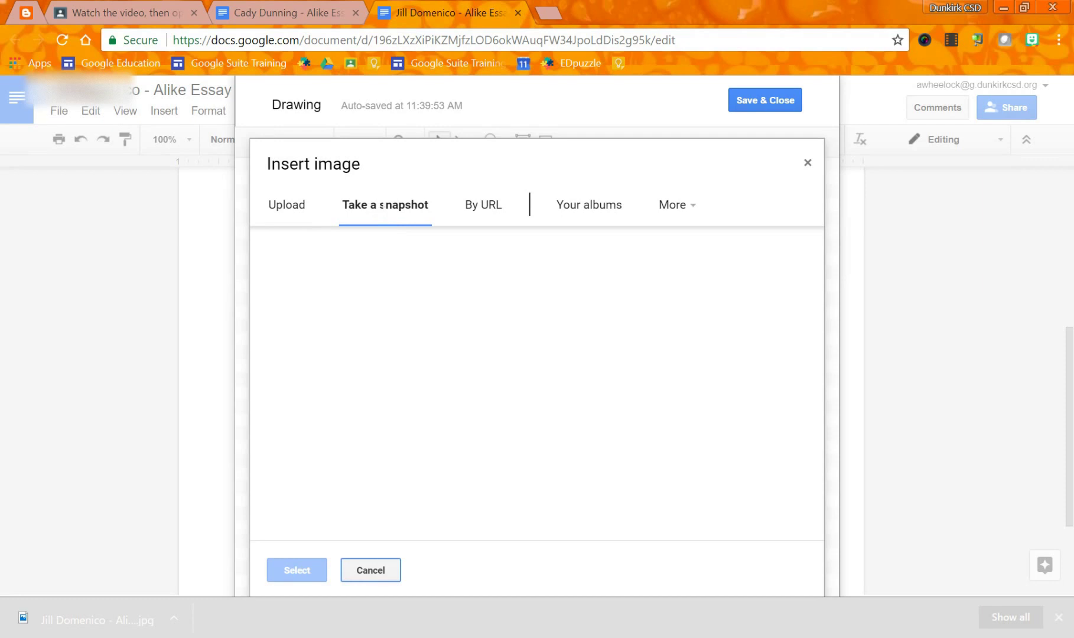
pyautogui.click(471, 383)
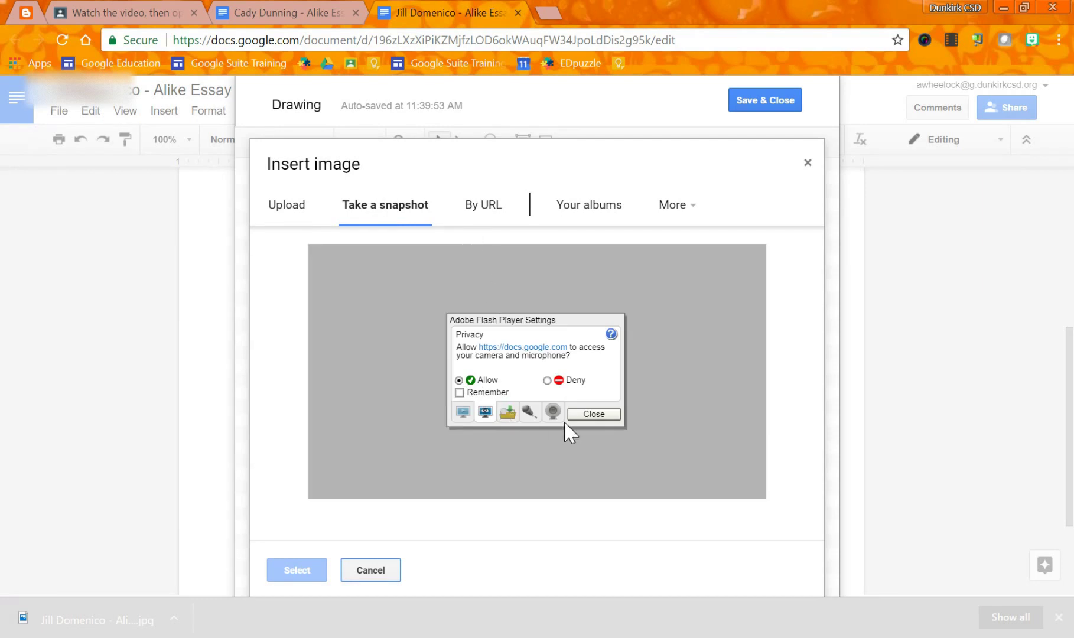
pyautogui.click(594, 414)
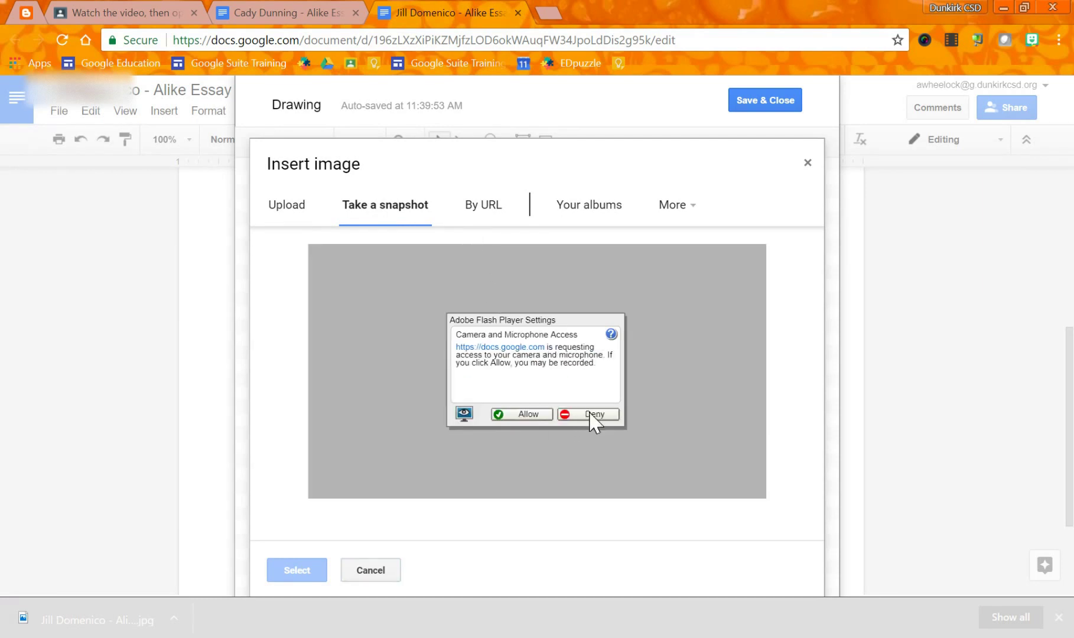
pyautogui.click(528, 414)
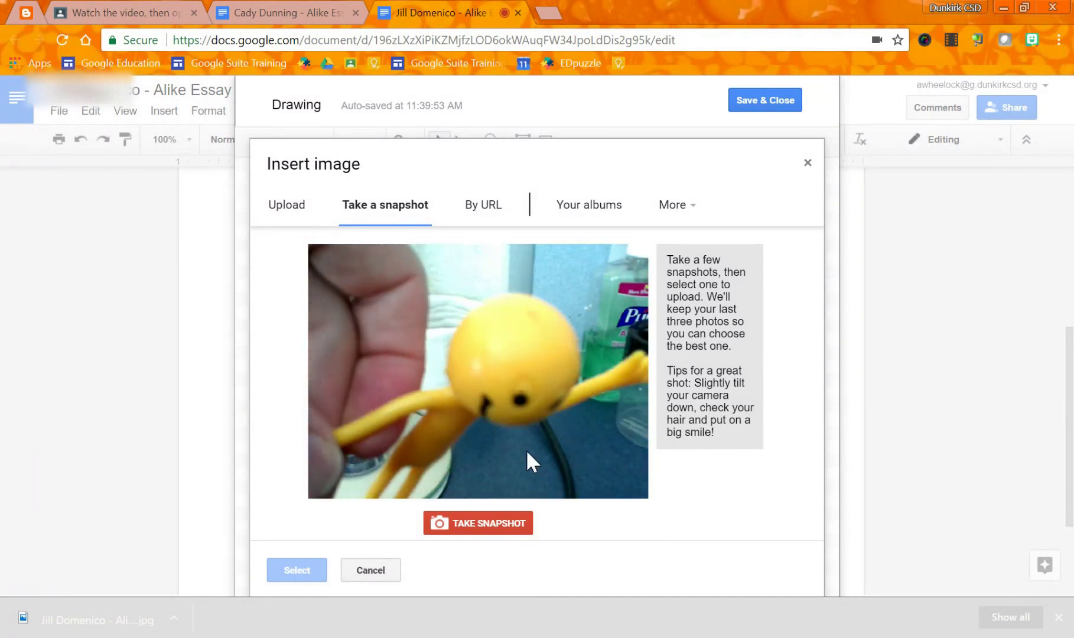
pyautogui.click(480, 522)
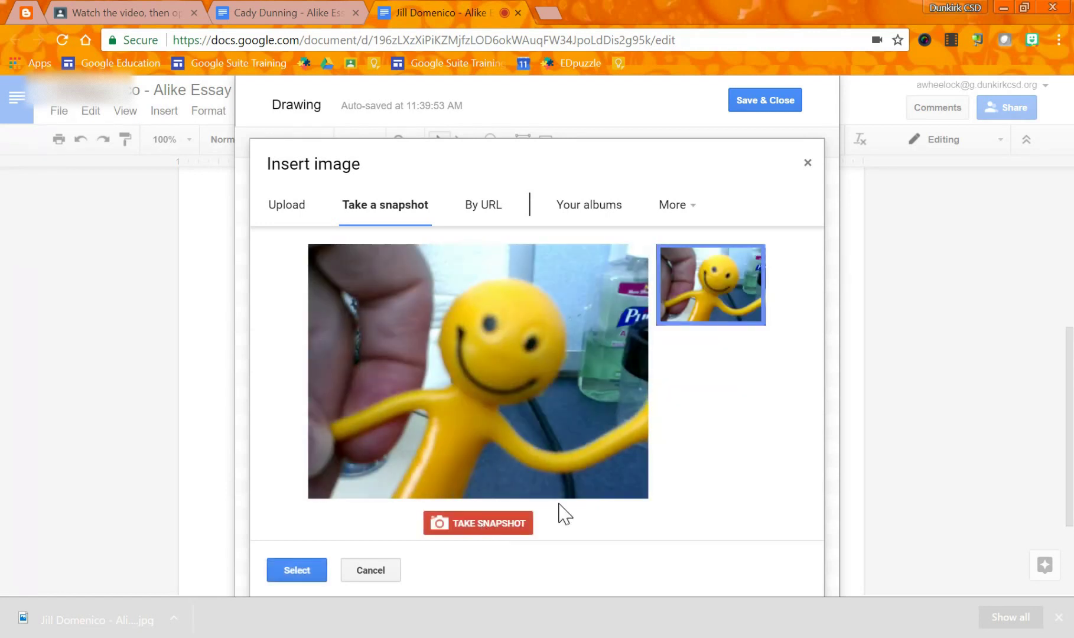
pyautogui.click(298, 570)
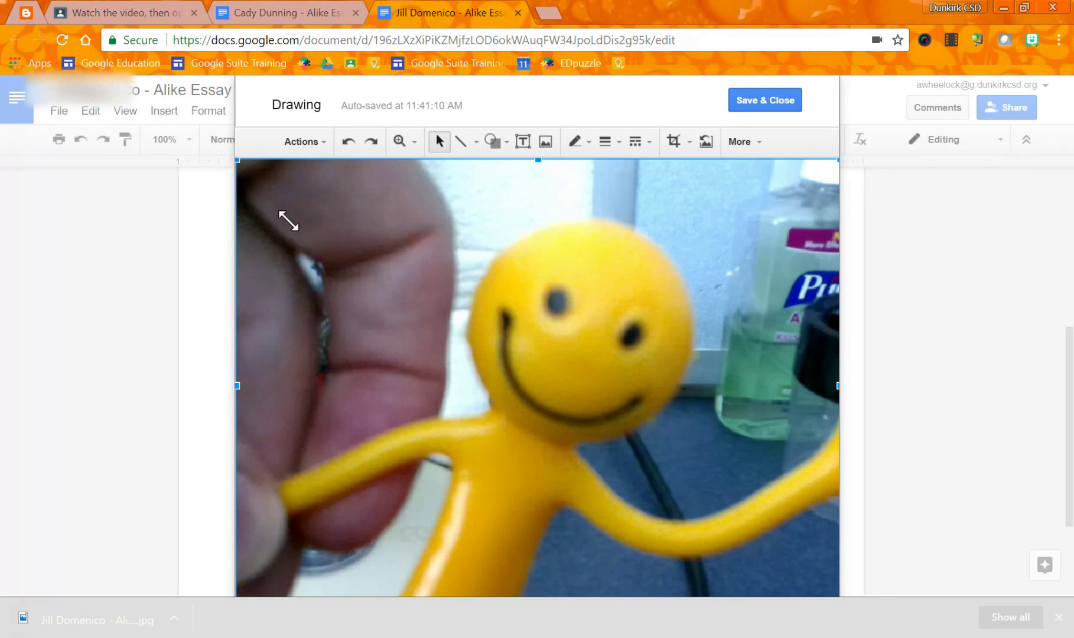
pyautogui.moveTo(288, 221); pyautogui.dragTo(574, 271)
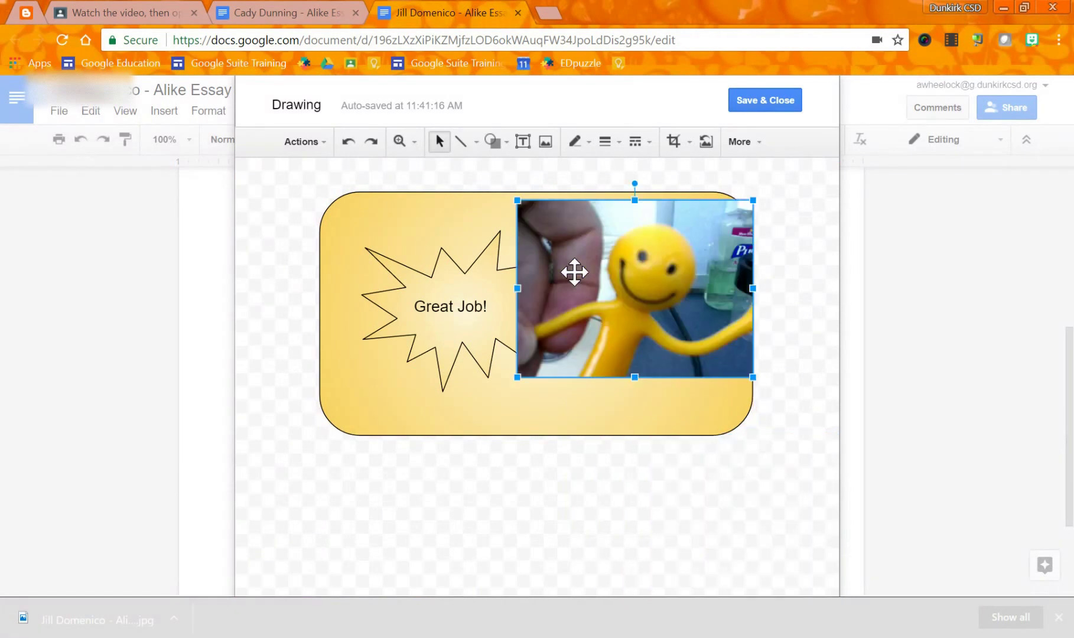
# Step: Undo the extra resize and nudge the webcam photo slightly lower on the card
pyautogui.moveTo(753, 377); pyautogui.dragTo(652, 400)
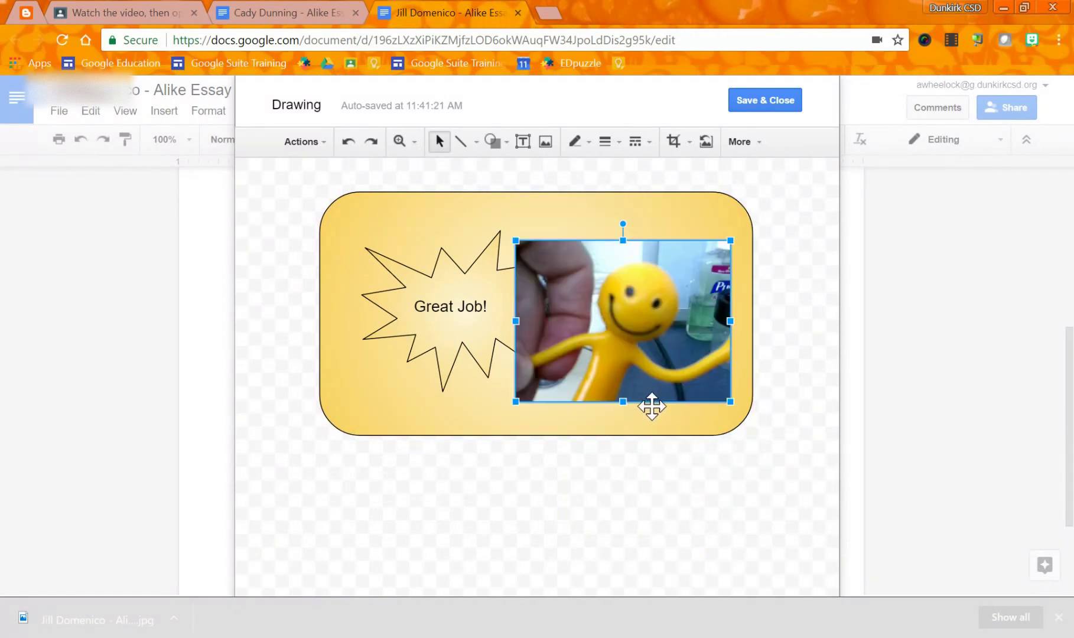
pyautogui.hotkey('ctrl', 'z')
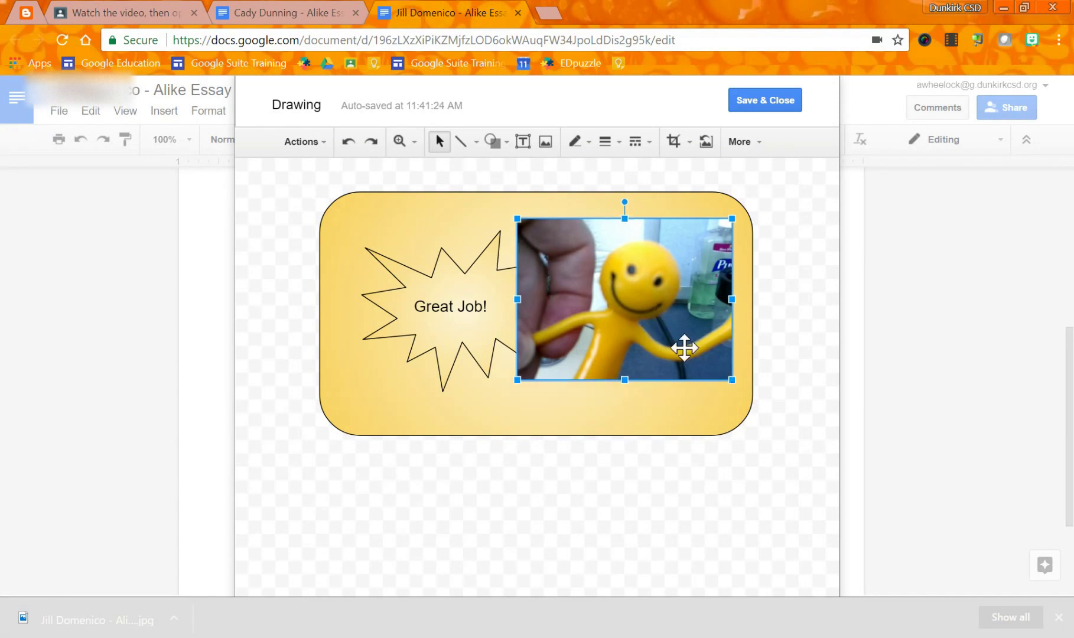
pyautogui.moveTo(673, 339); pyautogui.dragTo(672, 345)
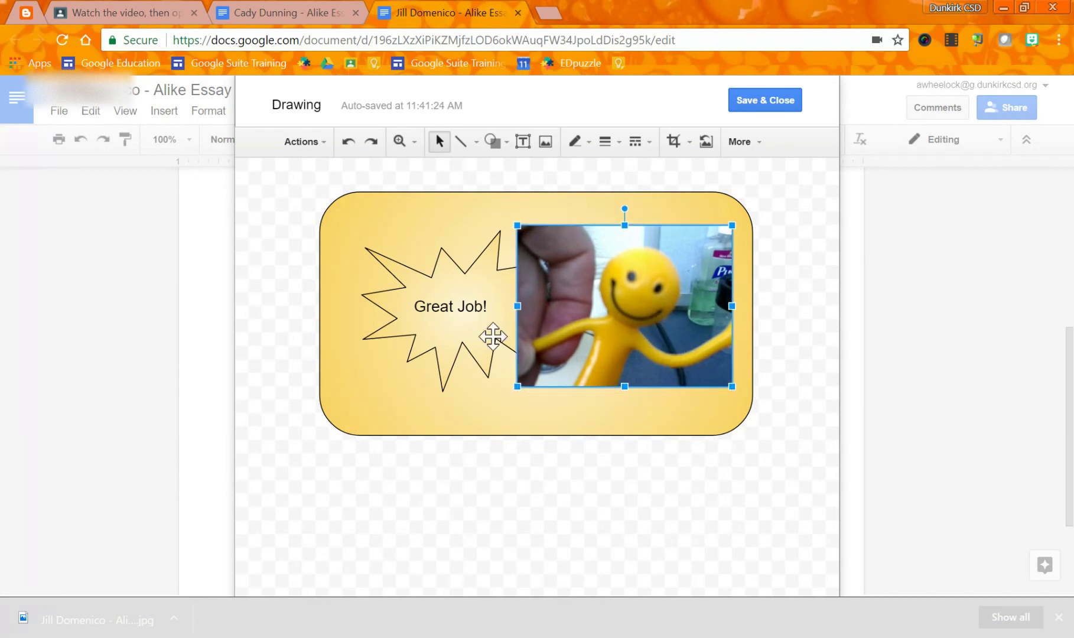
pyautogui.click(474, 310)
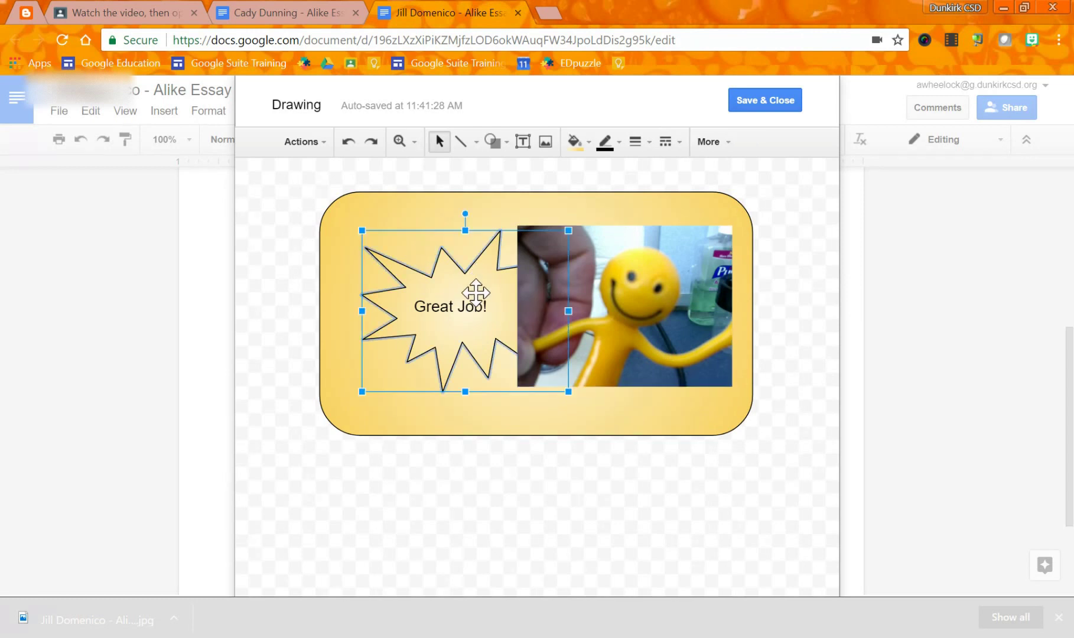
pyautogui.rightClick(476, 294)
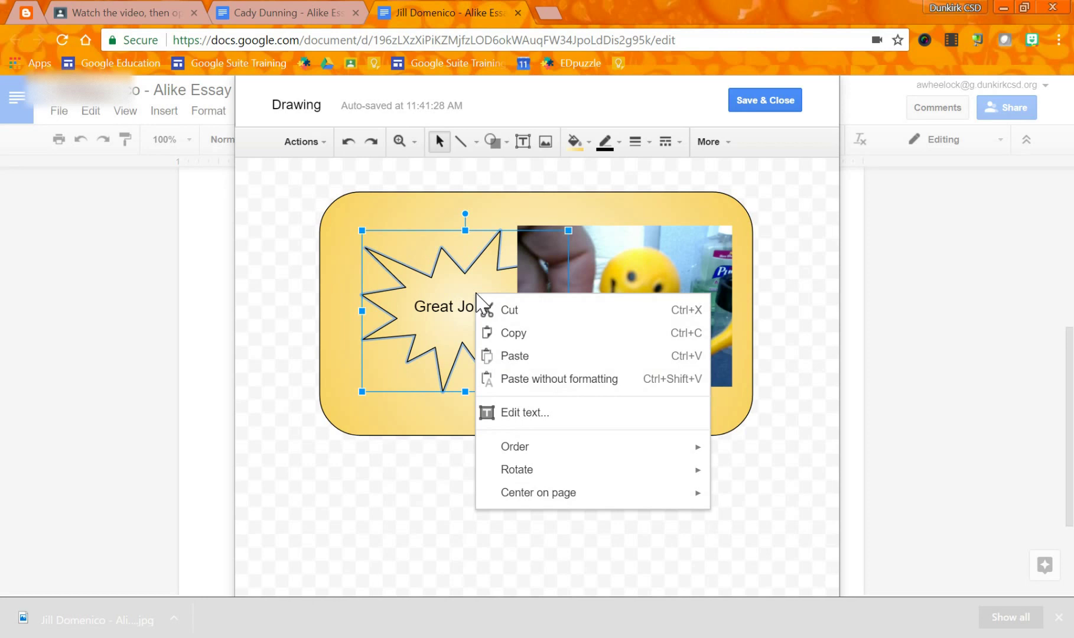
# Step: Bring the starburst in front of the photo and give it a solid white fill
pyautogui.moveTo(534, 447)
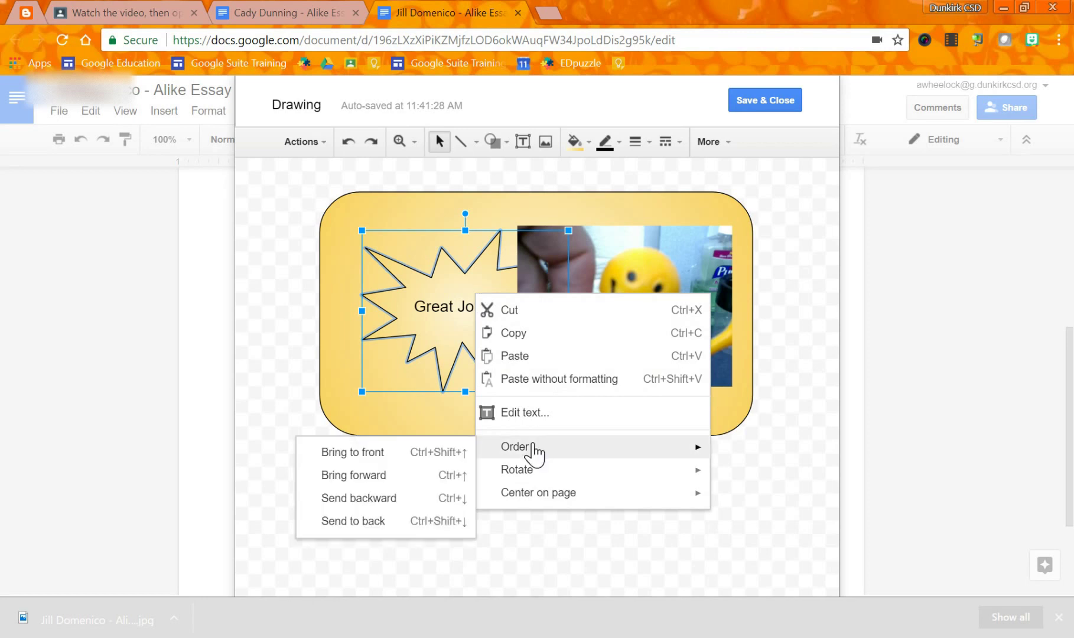
pyautogui.click(388, 458)
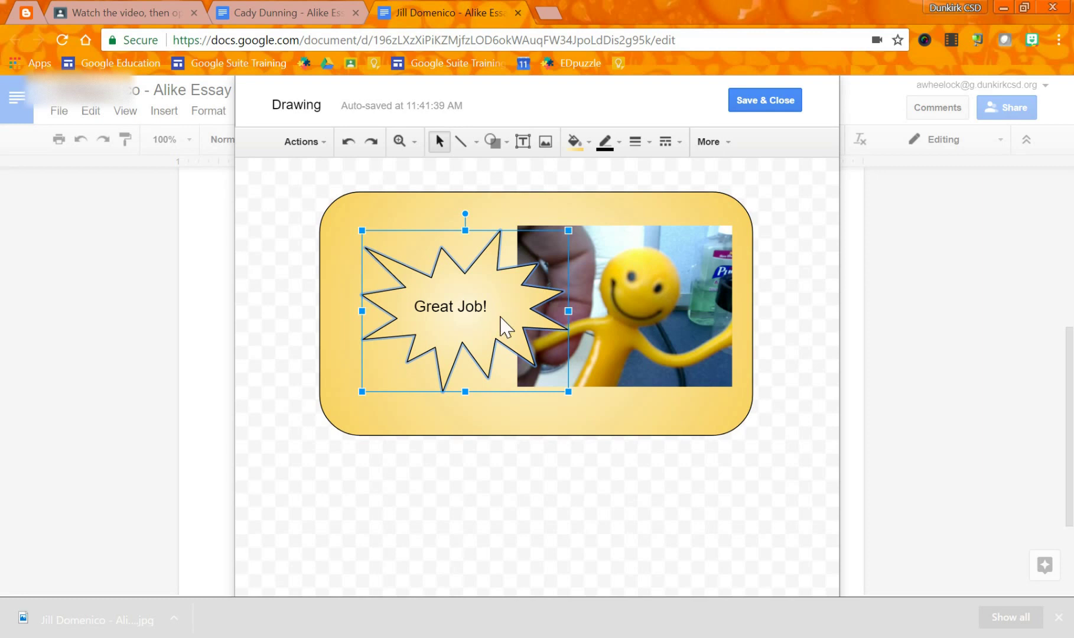
pyautogui.click(582, 145)
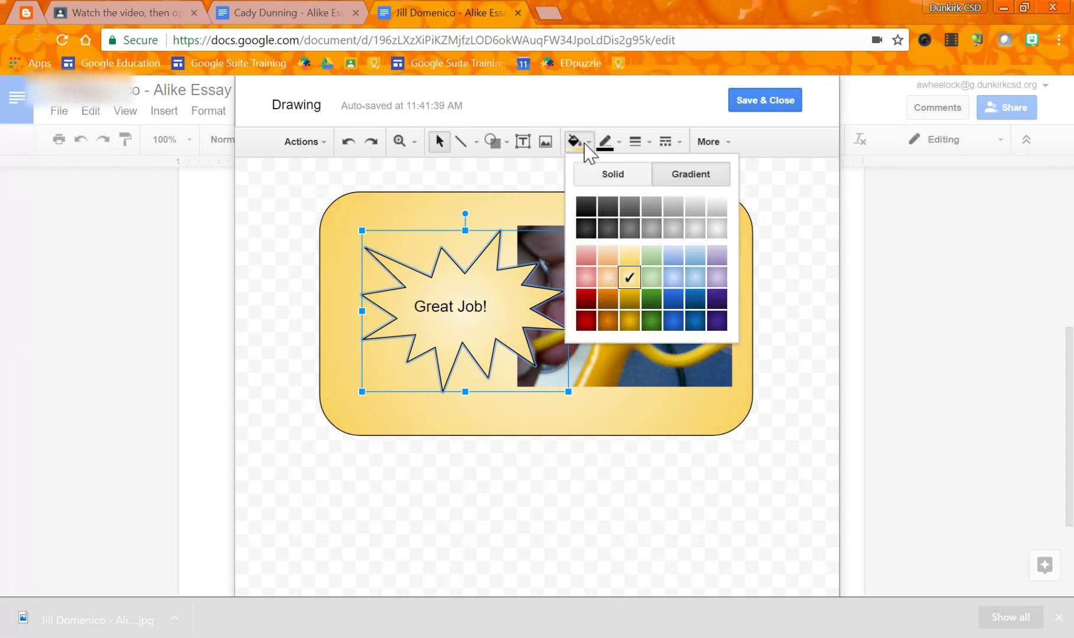
pyautogui.click(617, 178)
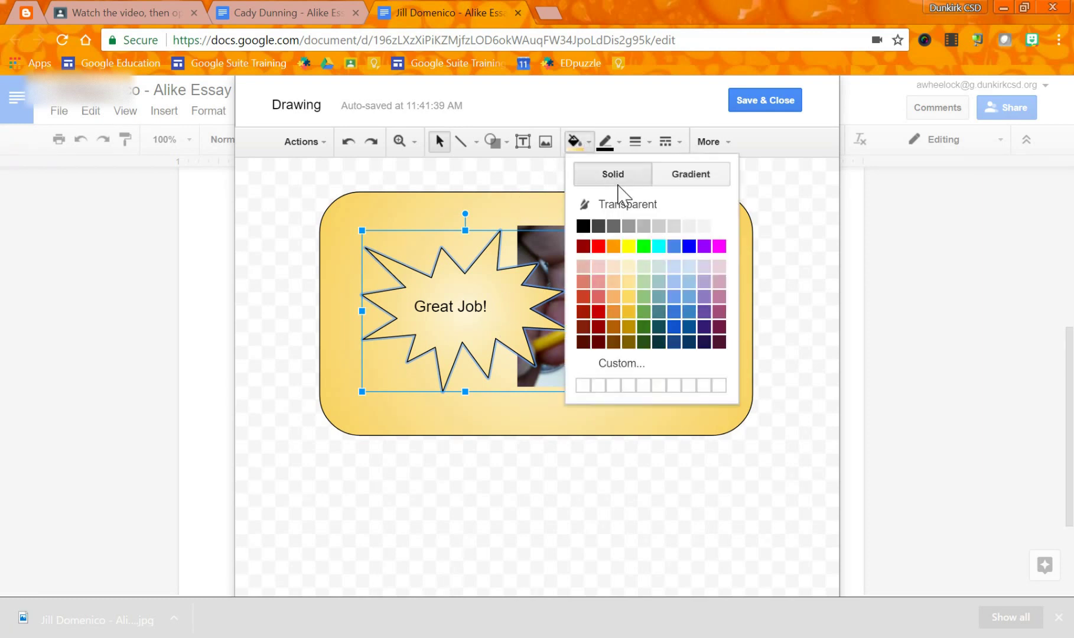
pyautogui.click(719, 226)
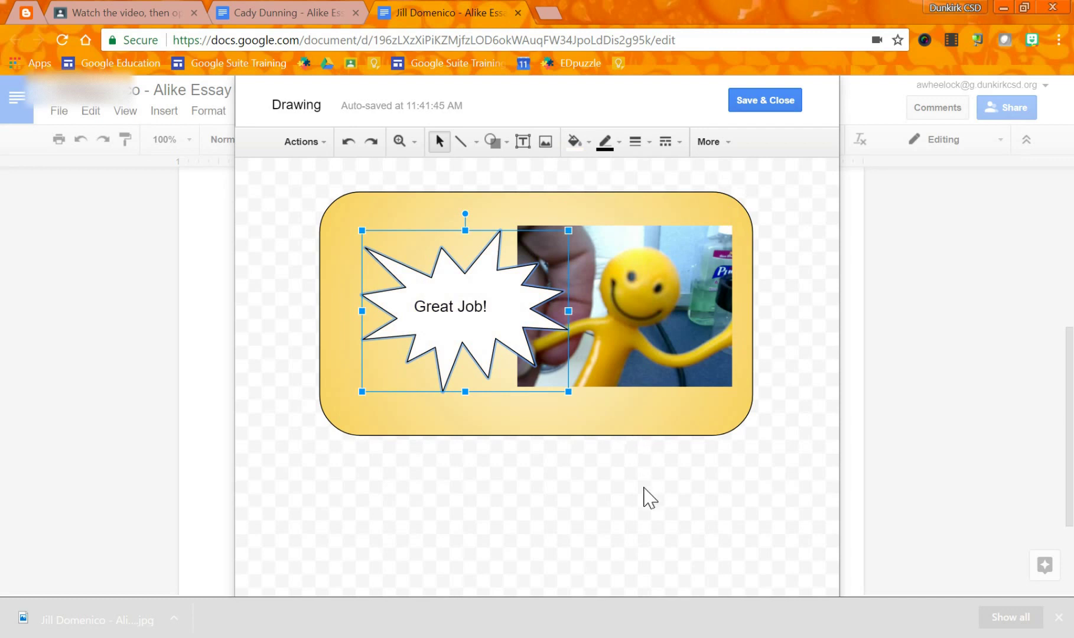
# Step: Enlarge the starburst up and to the right and stretch it taller
pyautogui.click(524, 286)
pyautogui.moveTo(571, 232); pyautogui.dragTo(634, 200)
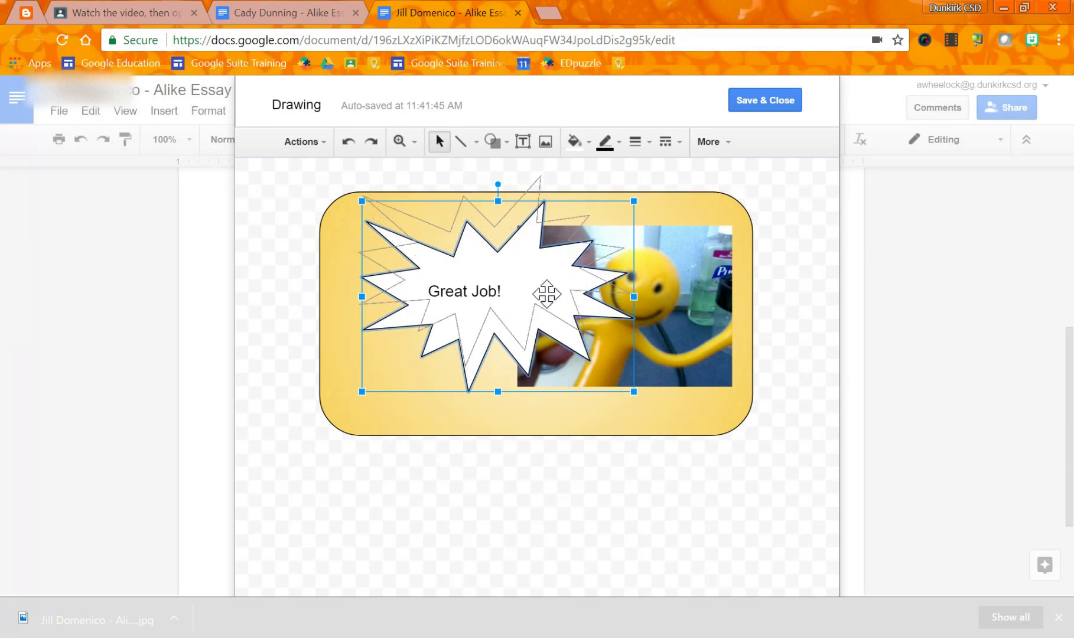
pyautogui.click(613, 294)
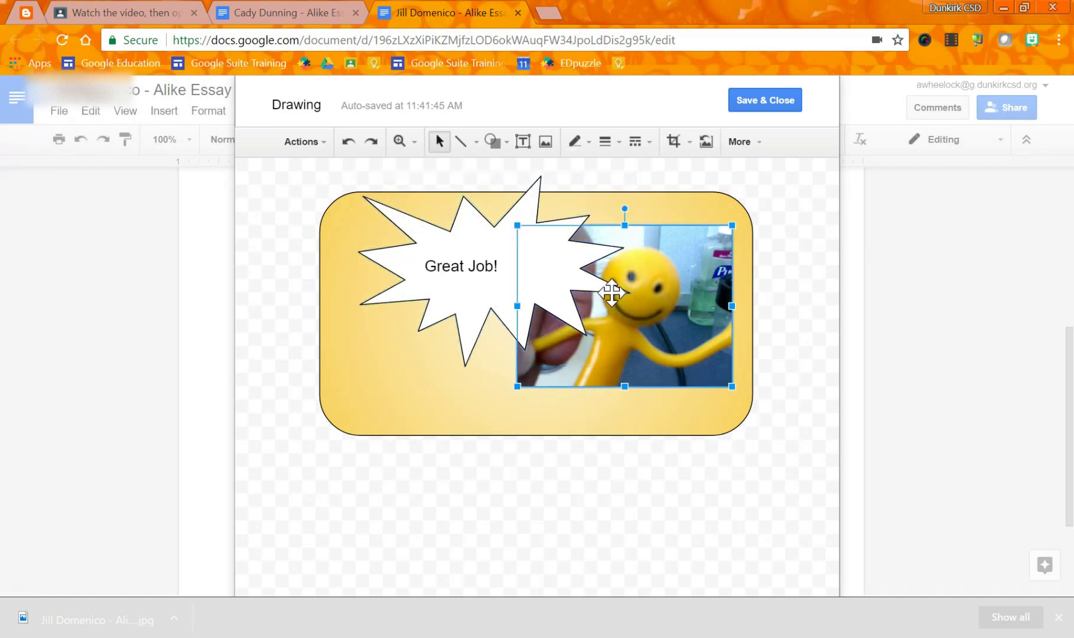
pyautogui.click(558, 339)
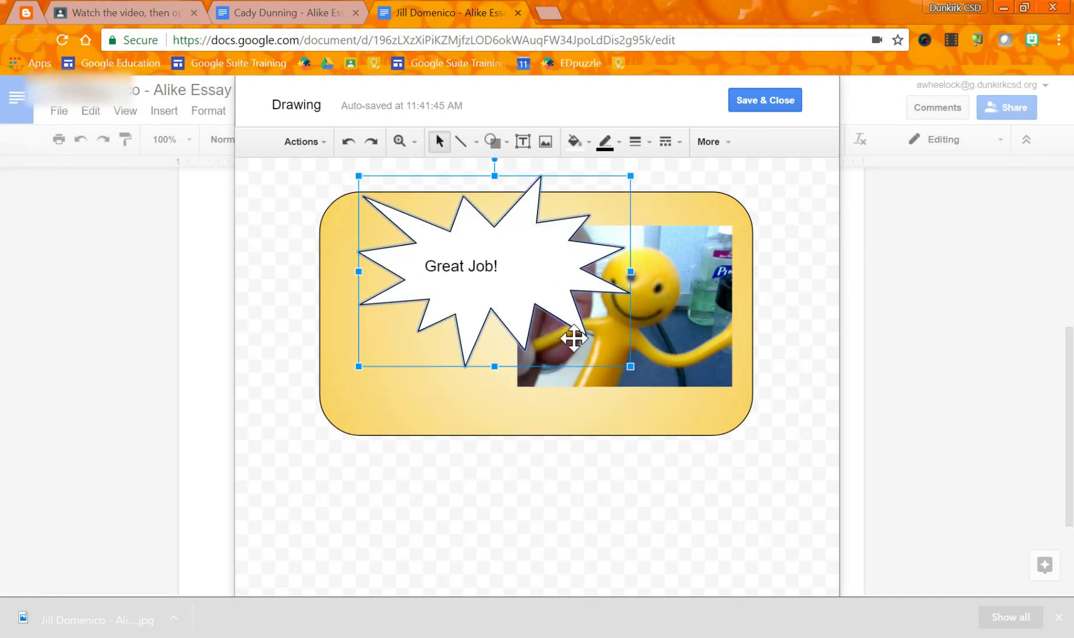
pyautogui.moveTo(494, 366); pyautogui.dragTo(492, 394)
pyautogui.moveTo(629, 394); pyautogui.dragTo(598, 387)
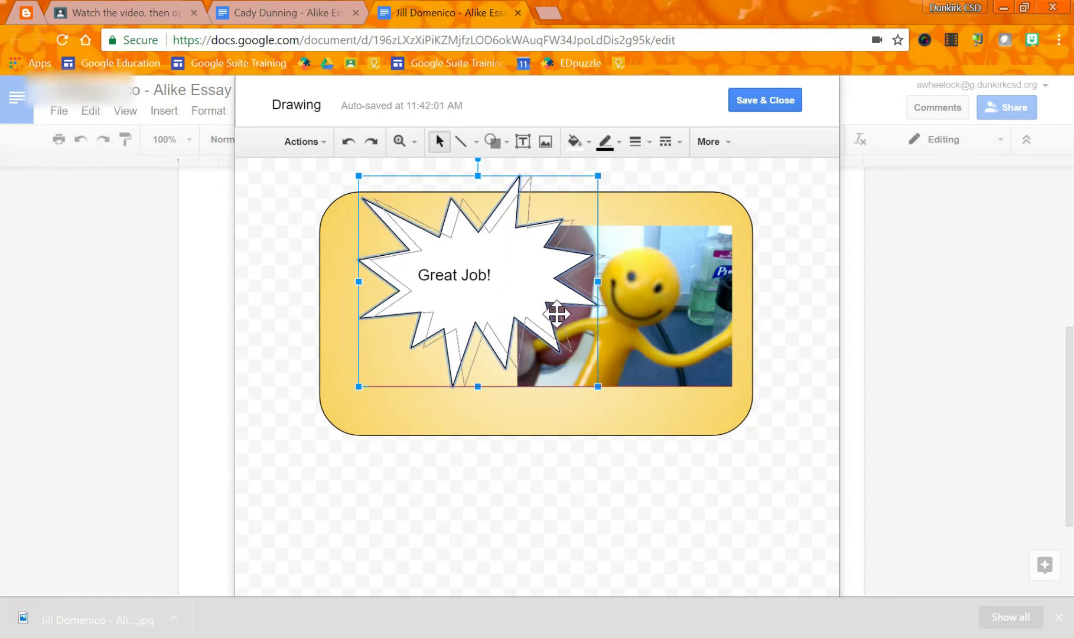
# Step: Shift the starburst slightly and crop the photo's left and right sides
pyautogui.moveTo(557, 311); pyautogui.dragTo(557, 312)
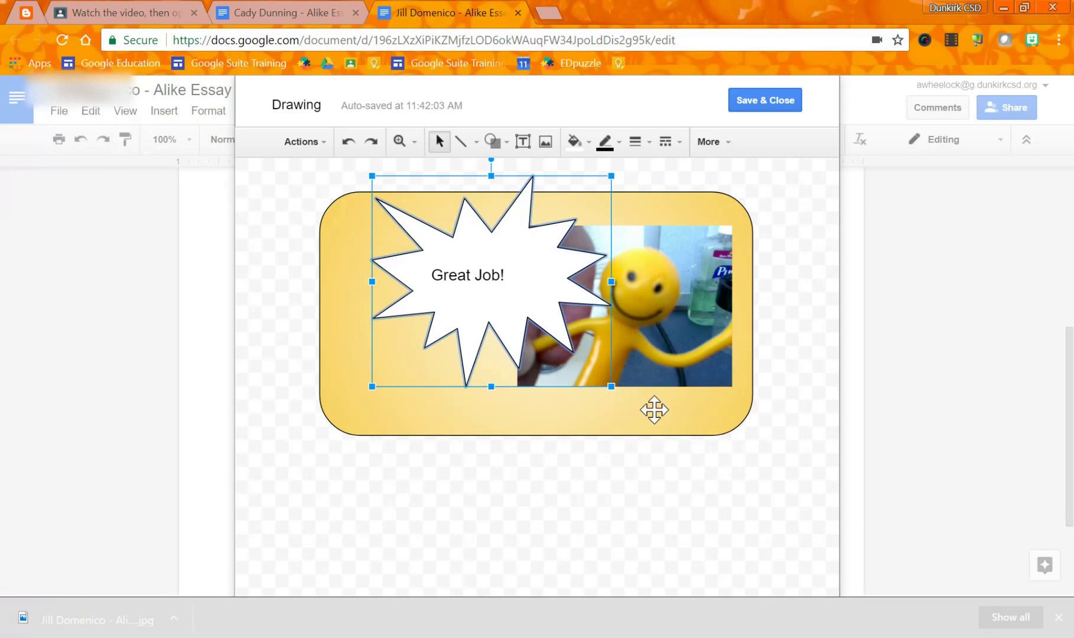
pyautogui.click(646, 334)
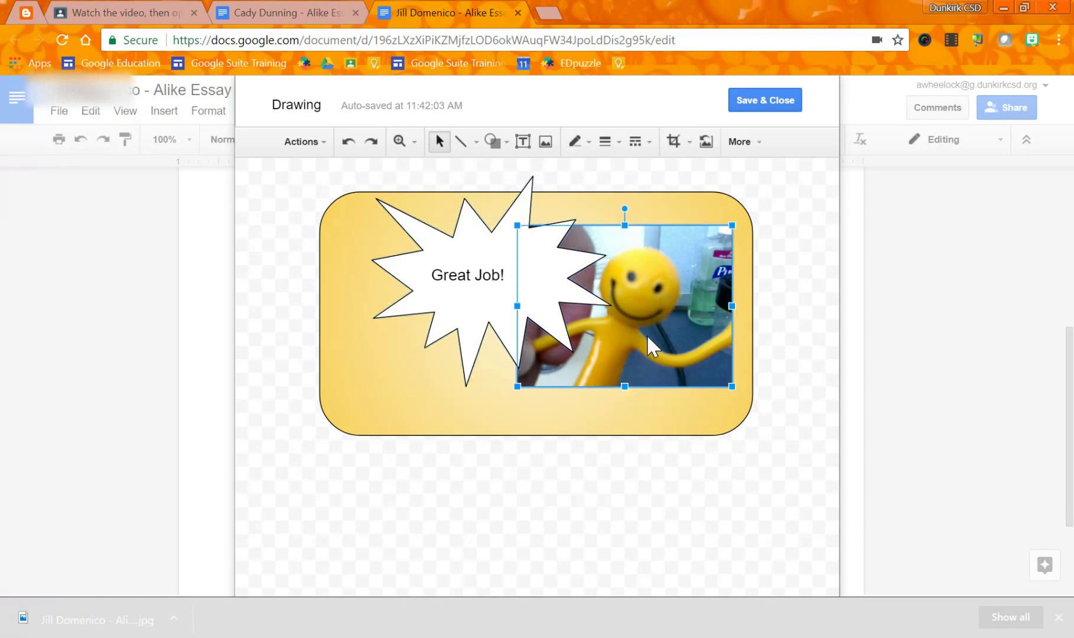
pyautogui.click(674, 143)
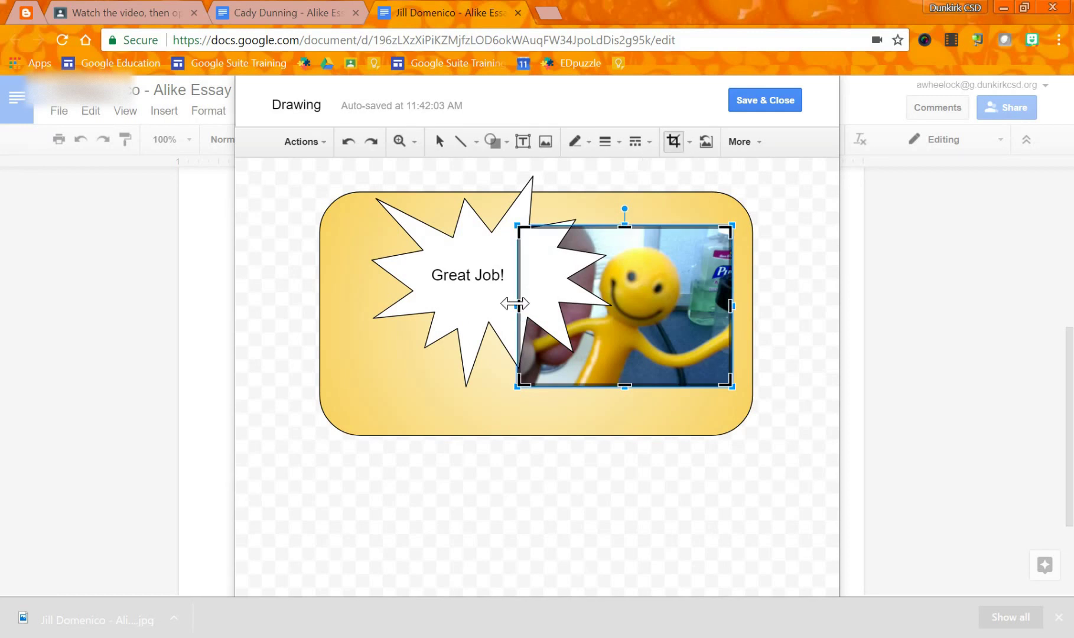
pyautogui.moveTo(556, 304); pyautogui.dragTo(585, 302)
pyautogui.moveTo(732, 300); pyautogui.dragTo(712, 294)
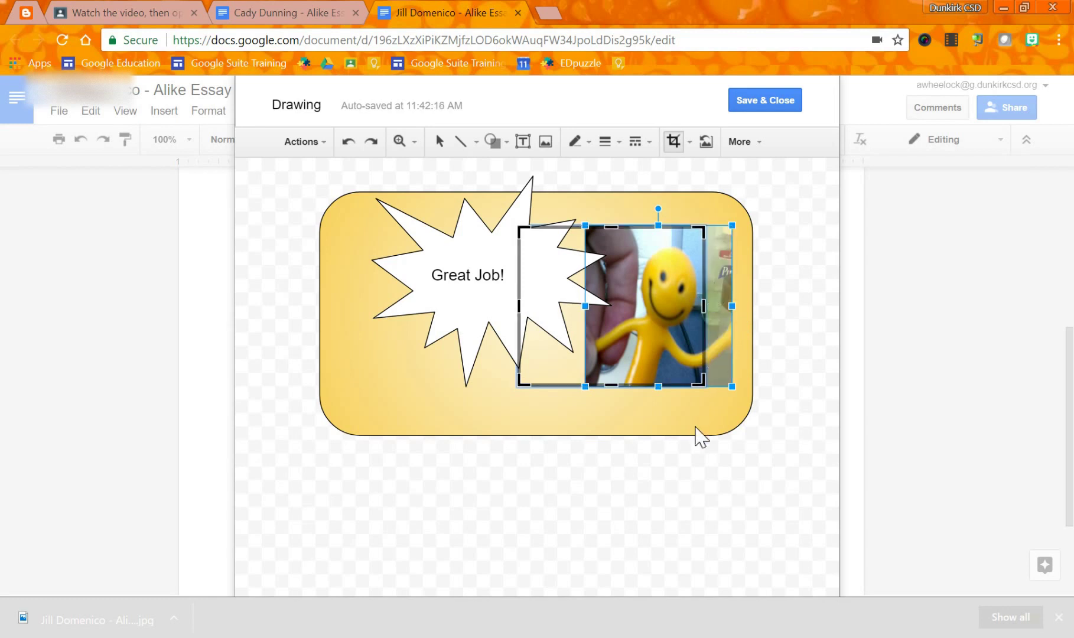
pyautogui.press('Return')
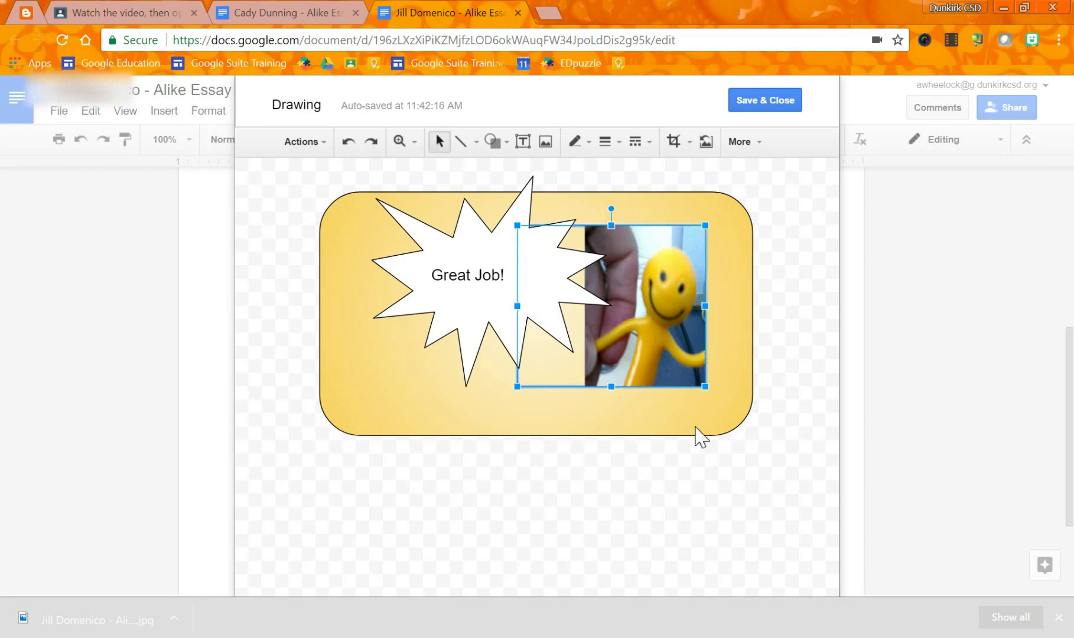
# Step: Move the starburst lower-left and crop more off the photo's left side
pyautogui.click(650, 360)
pyautogui.click(511, 312)
pyautogui.moveTo(510, 311); pyautogui.dragTo(504, 327)
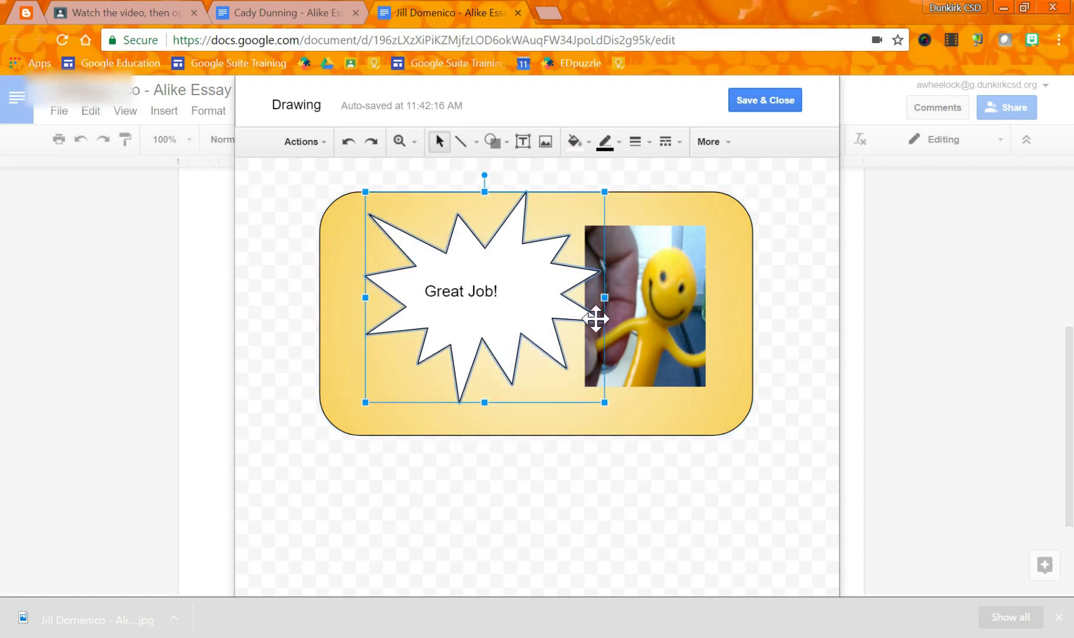
pyautogui.doubleClick(630, 316)
pyautogui.moveTo(519, 302); pyautogui.dragTo(620, 302)
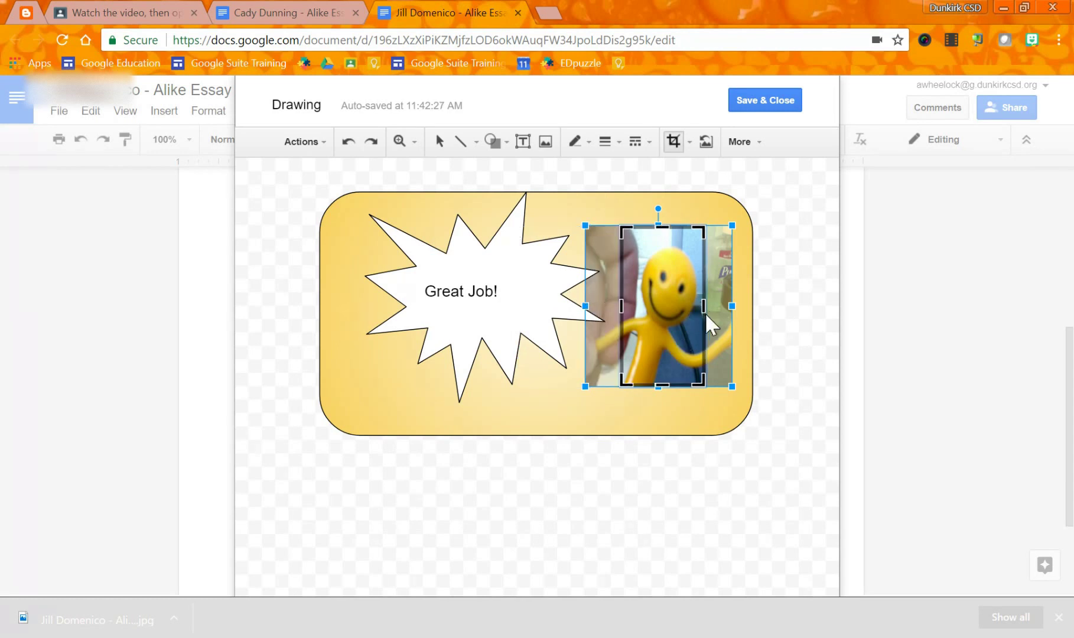
pyautogui.press('Return')
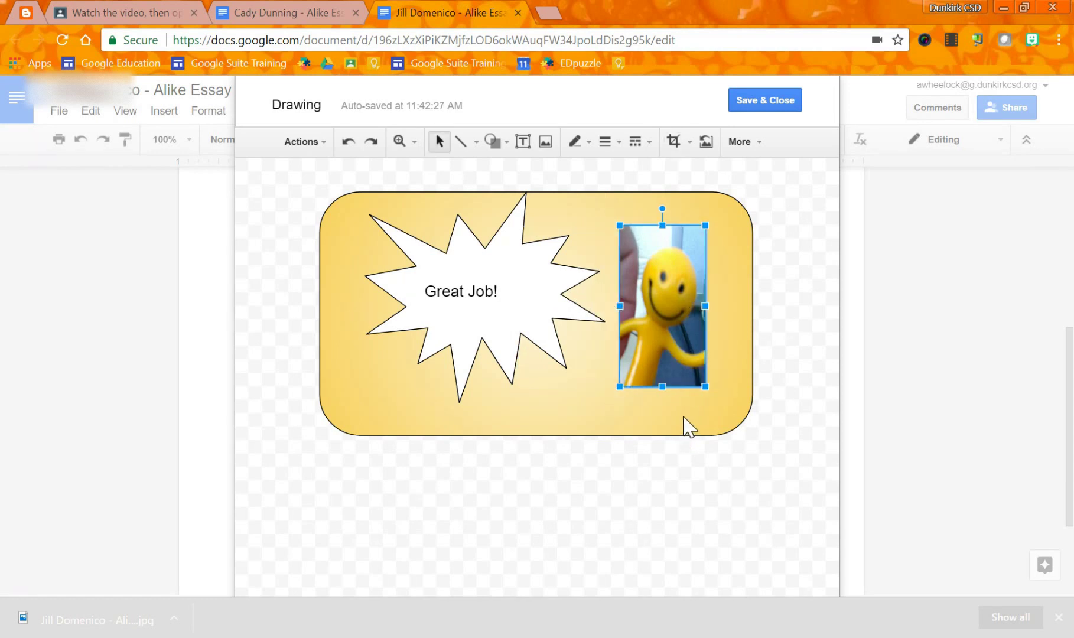
# Step: Enlarge the cropped photo and move it up-left, tucked behind the burst's right points
pyautogui.moveTo(660, 329); pyautogui.dragTo(632, 331)
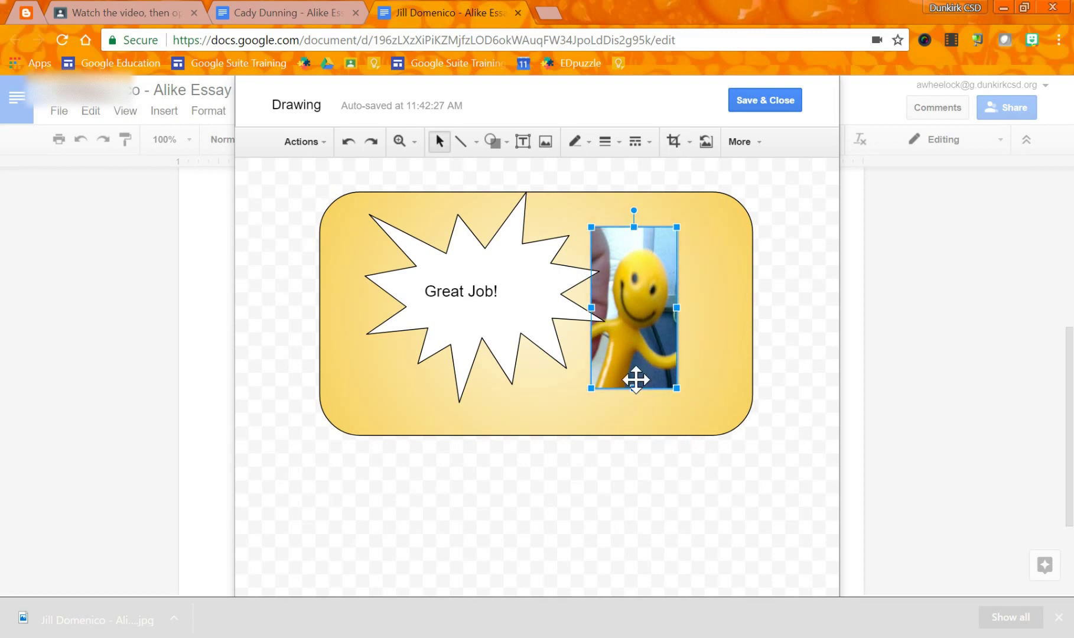
pyautogui.moveTo(678, 390); pyautogui.dragTo(702, 367)
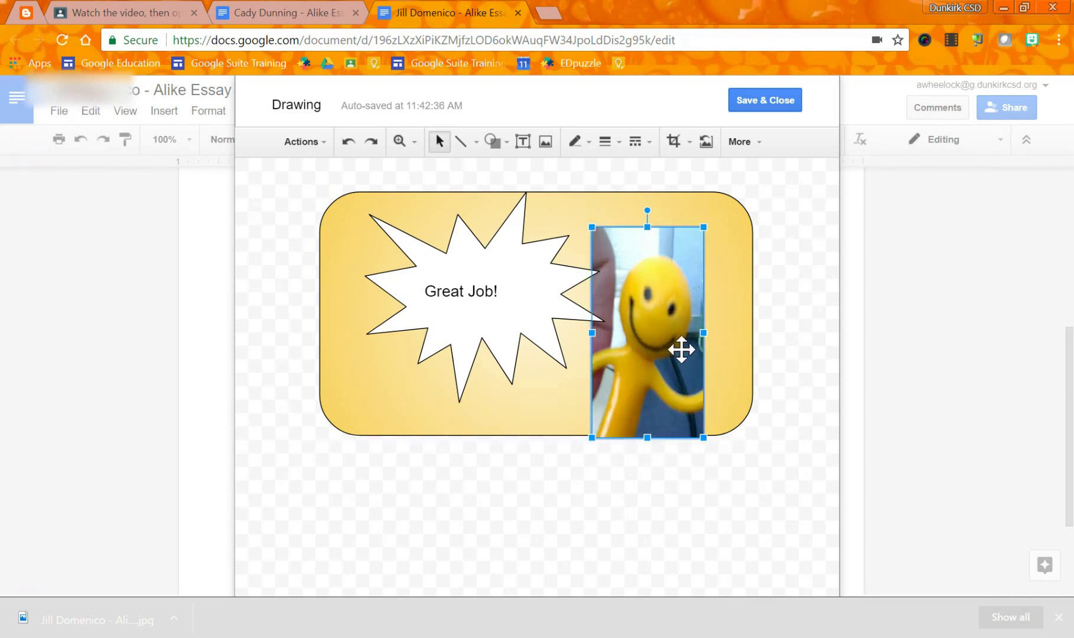
pyautogui.moveTo(670, 334); pyautogui.dragTo(651, 311)
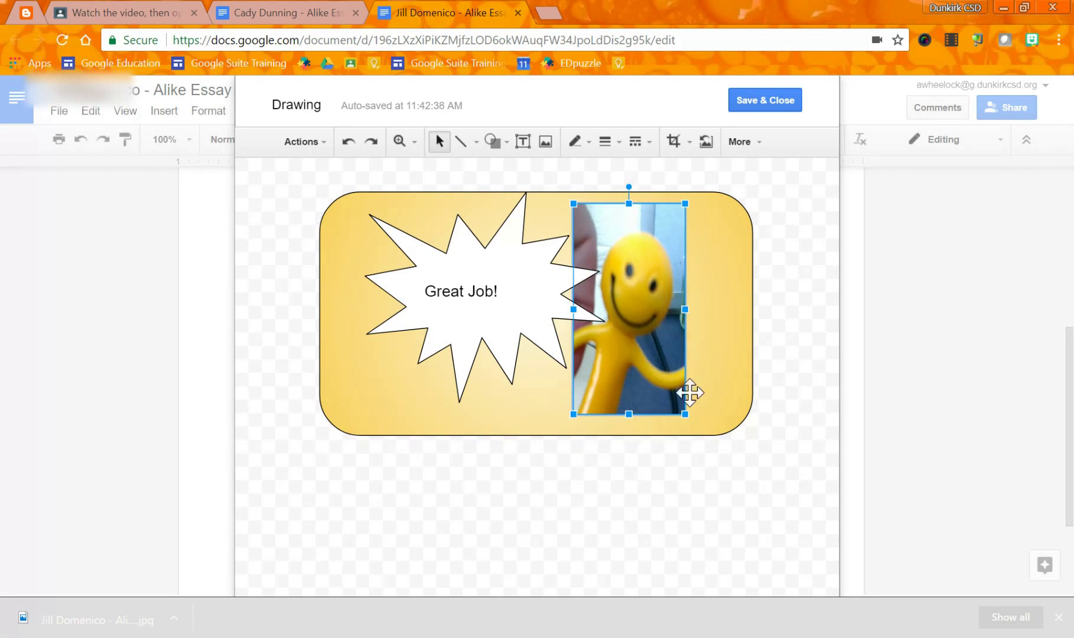
pyautogui.click(729, 416)
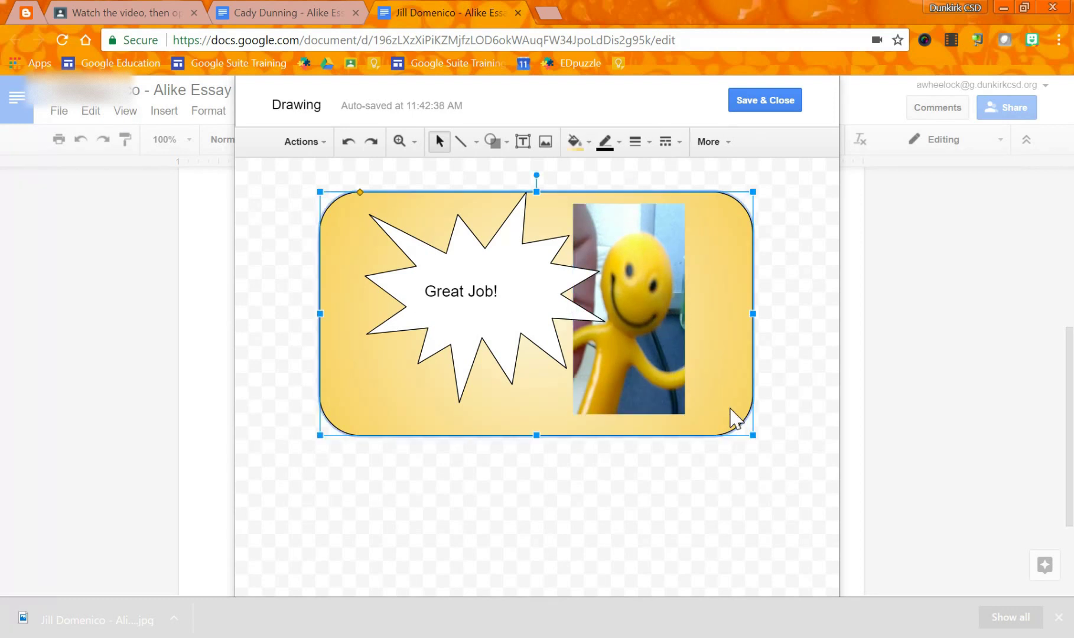
pyautogui.click(501, 296)
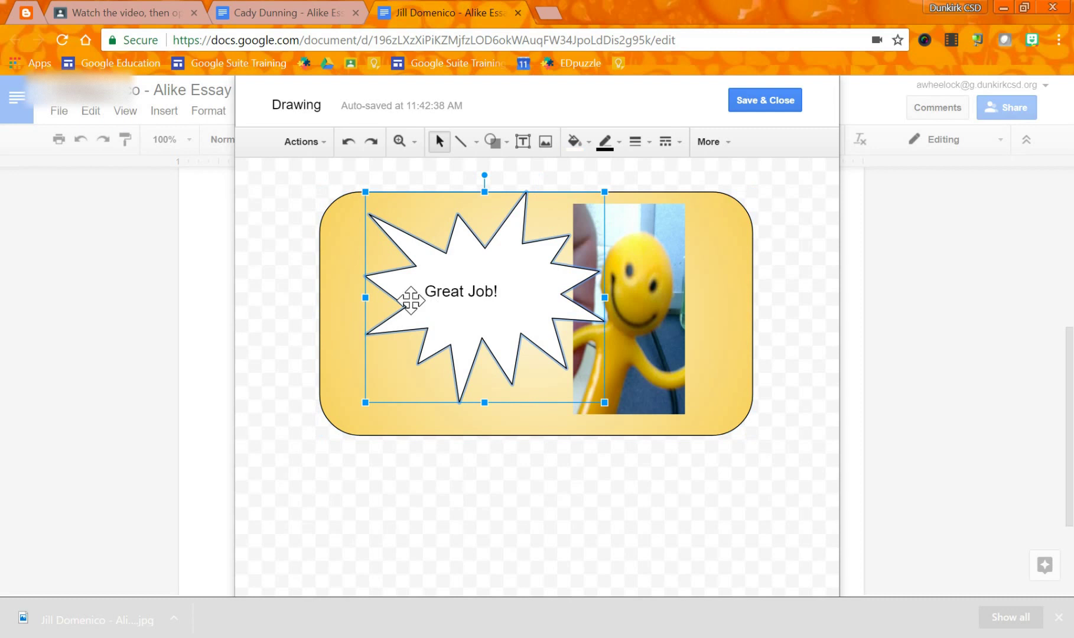
pyautogui.moveTo(425, 291); pyautogui.dragTo(505, 292)
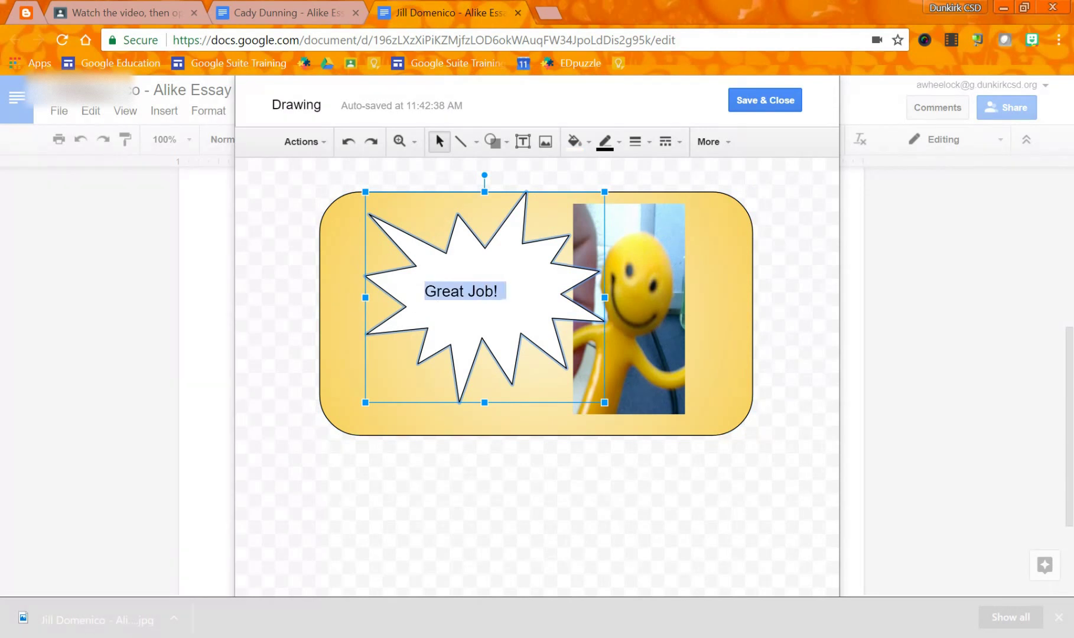
# Step: Set the Great Job! text to the Permanent Marker font
pyautogui.click(719, 148)
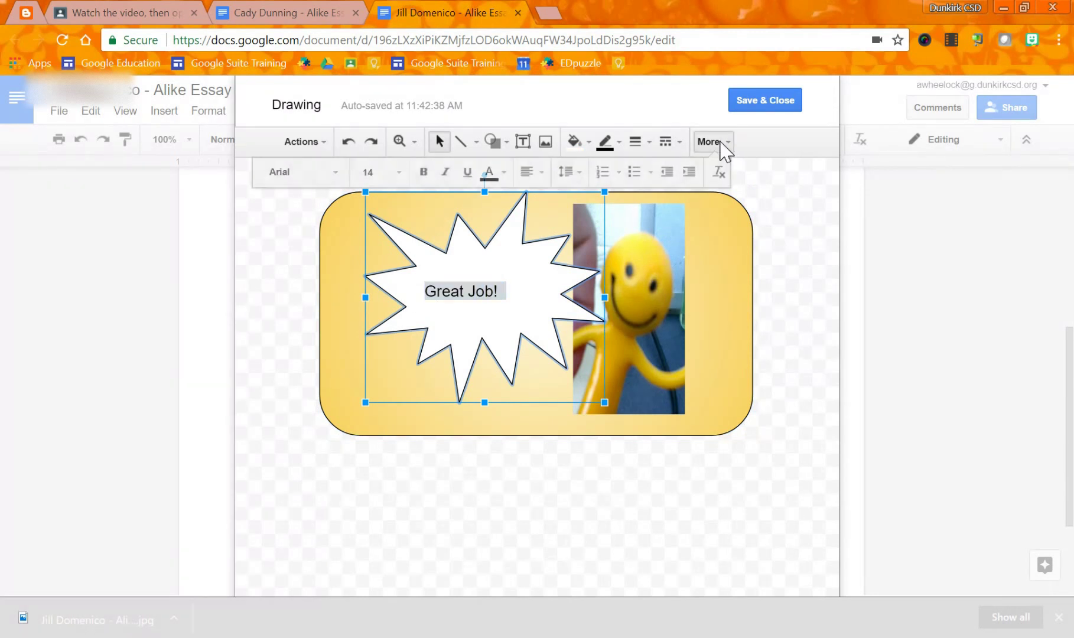
pyautogui.click(336, 181)
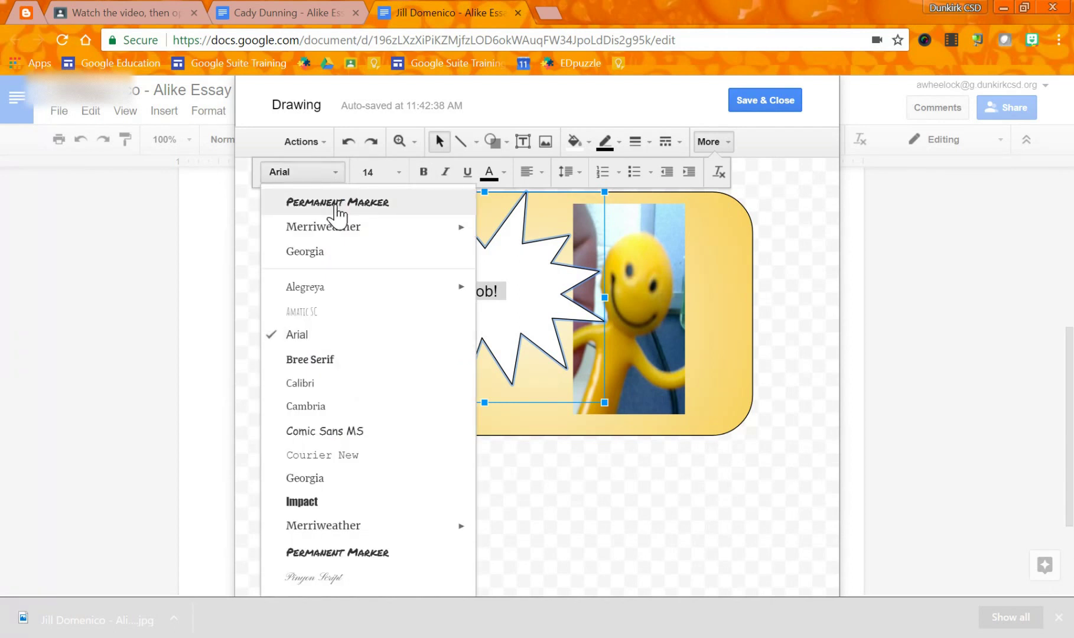
pyautogui.click(336, 202)
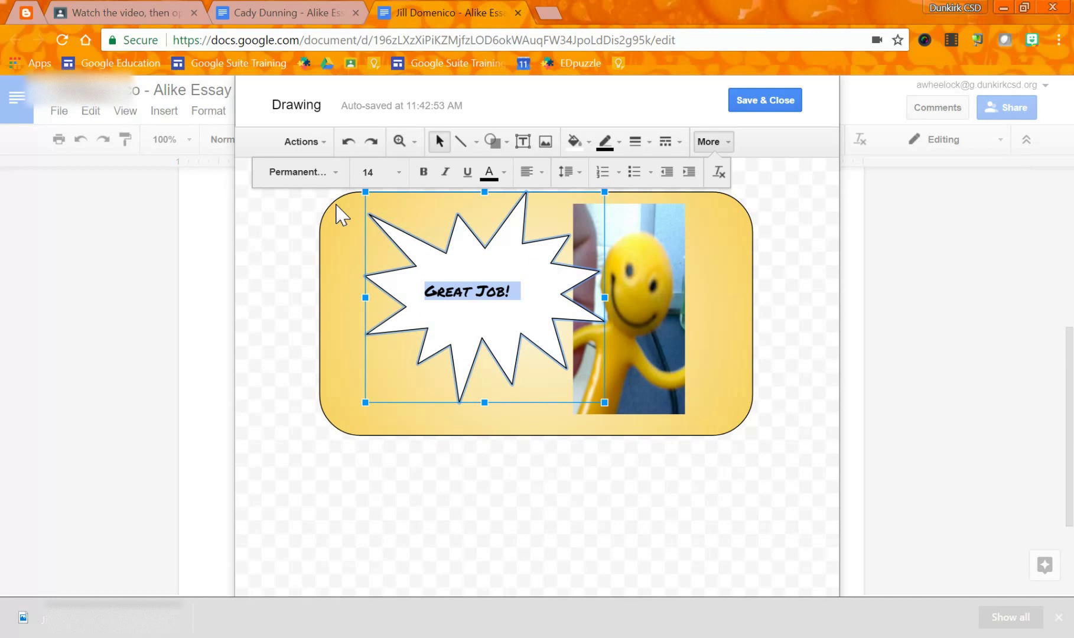
pyautogui.click(541, 435)
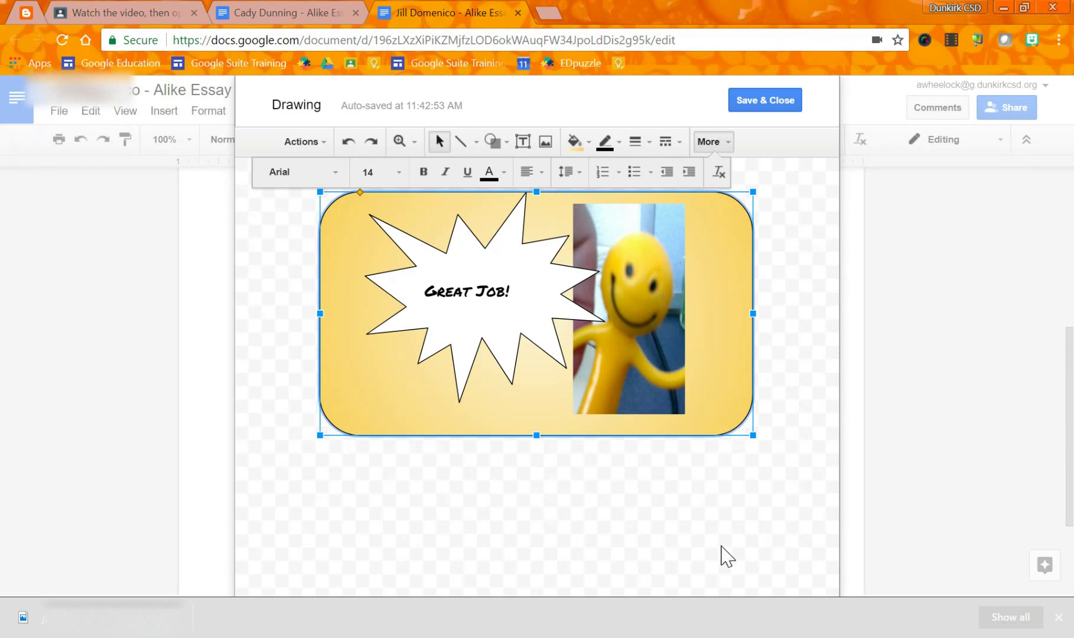
pyautogui.press('Escape')
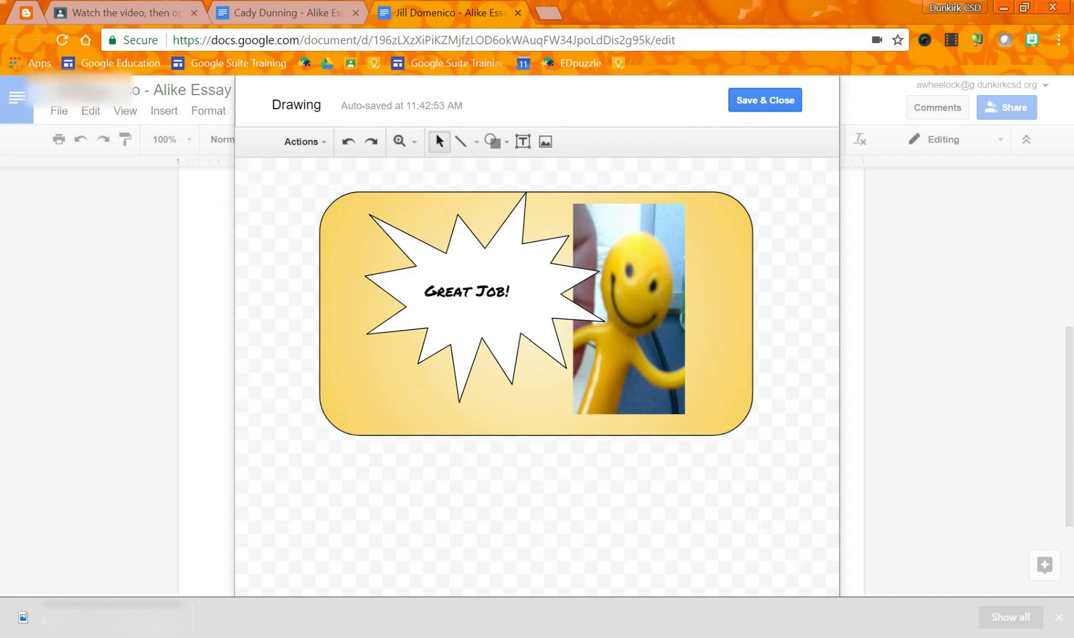
# Step: Download the finished sticker drawing as a JPEG image (.jpg), then save and close the drawing
pyautogui.moveTo(768, 556); pyautogui.dragTo(740, 490)
pyautogui.click(319, 143)
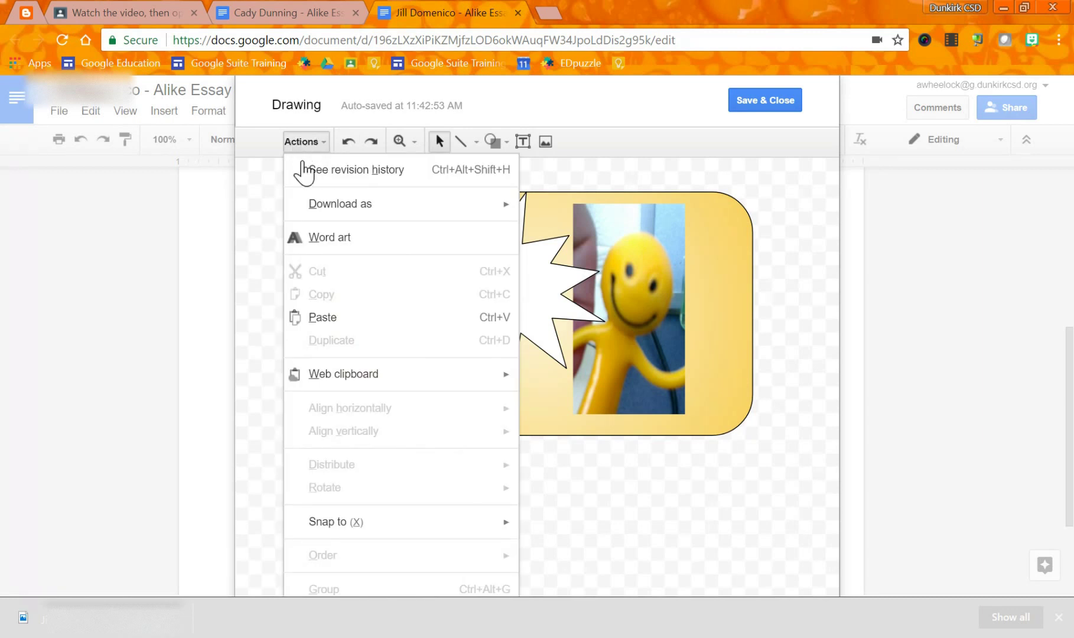
pyautogui.moveTo(314, 203)
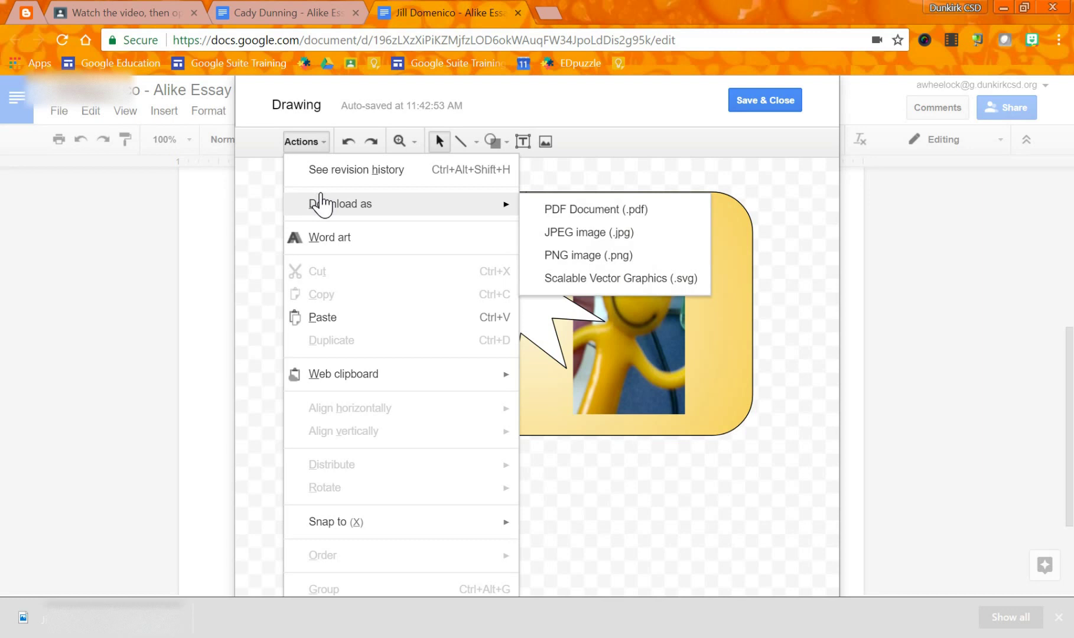
pyautogui.click(575, 233)
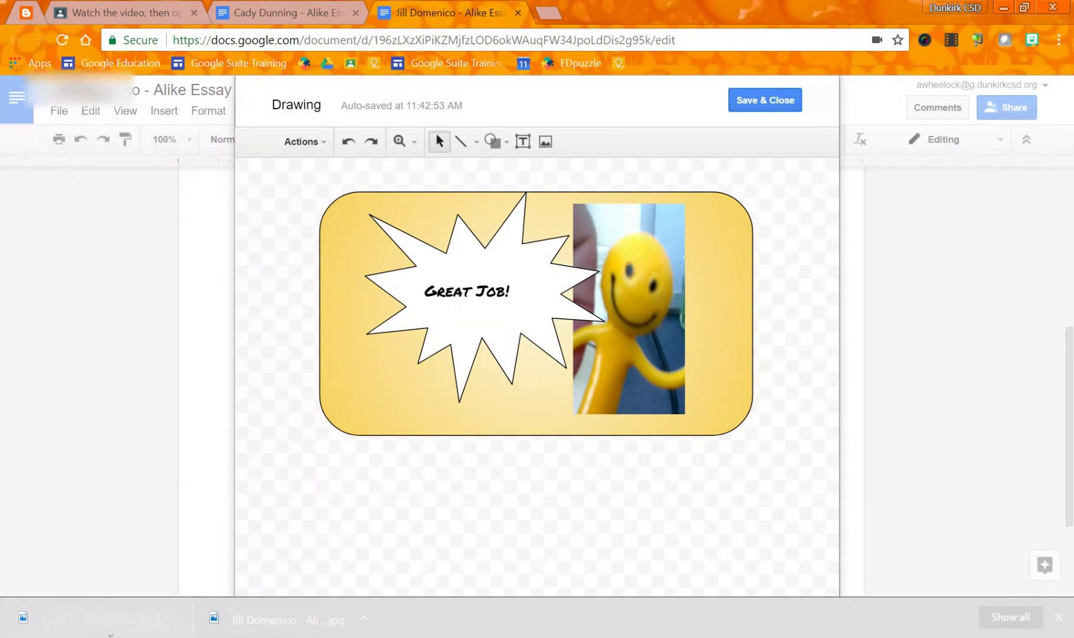
pyautogui.click(753, 105)
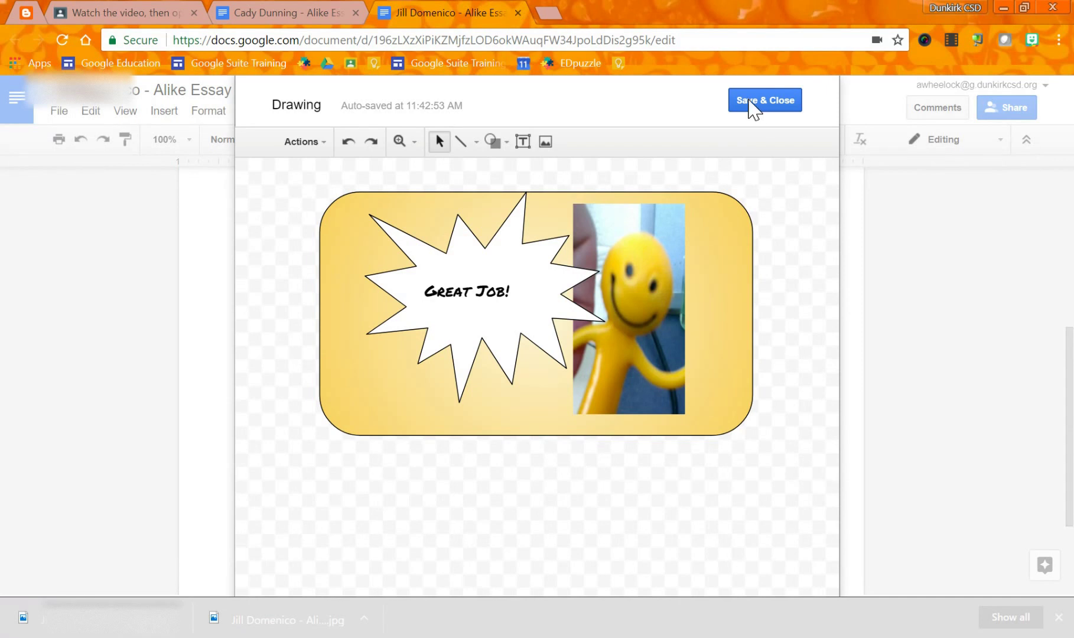
# Step: Insert the sticker drawing below question 3, shrink it and centre it on the page
pyautogui.click(754, 105)
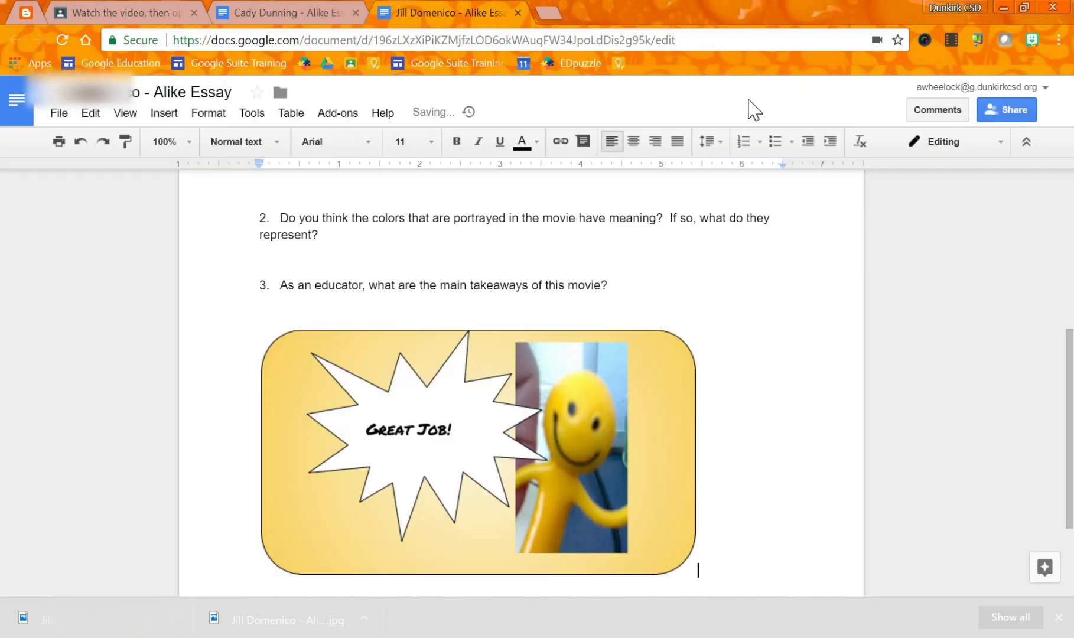
pyautogui.scroll(-1, 650, 378)
pyautogui.scroll(-1, 632, 392)
pyautogui.click(628, 395)
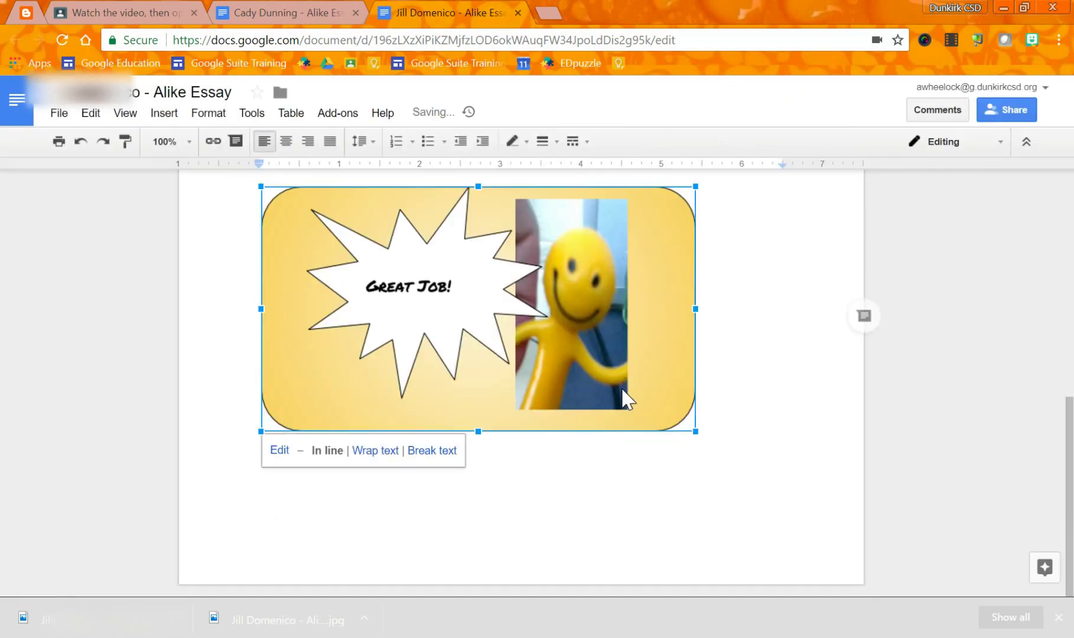
pyautogui.scroll(2, 653, 372)
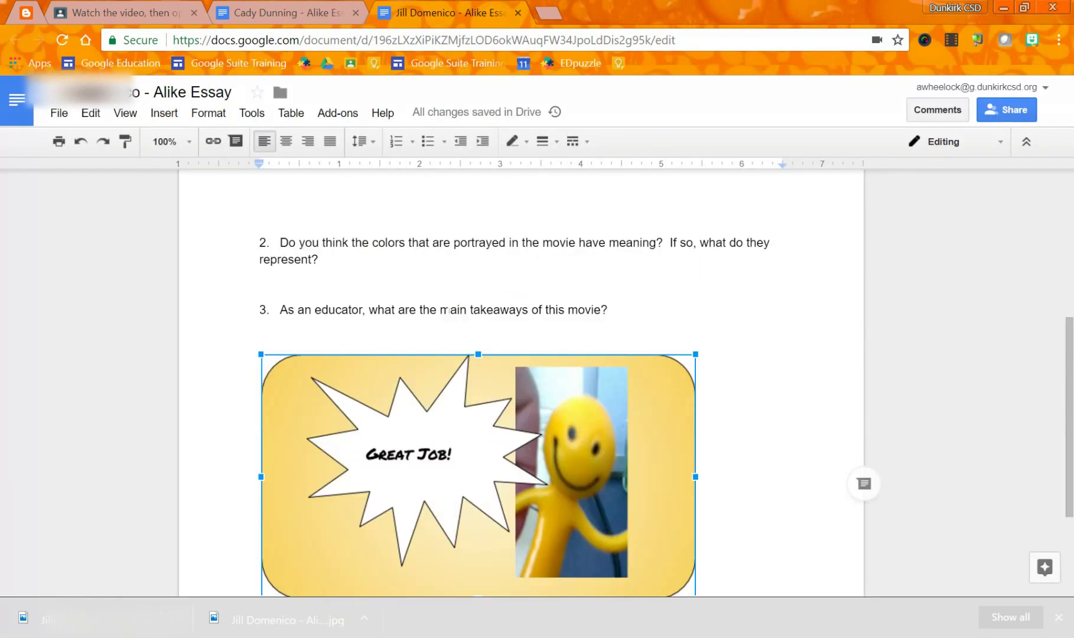
pyautogui.scroll(-3, 591, 414)
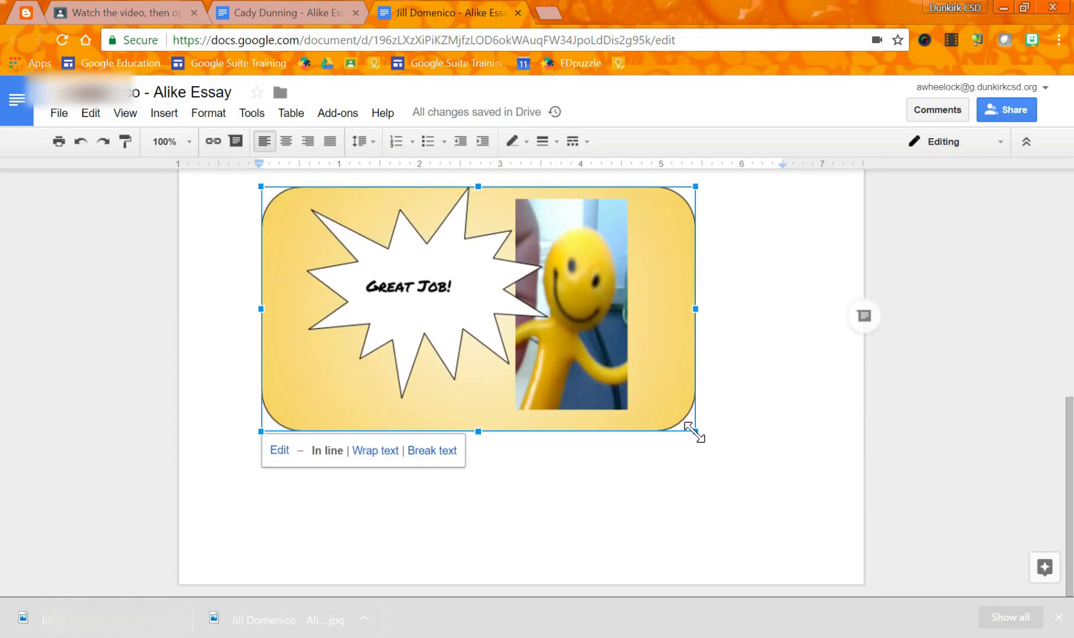
pyautogui.moveTo(694, 432); pyautogui.dragTo(470, 358)
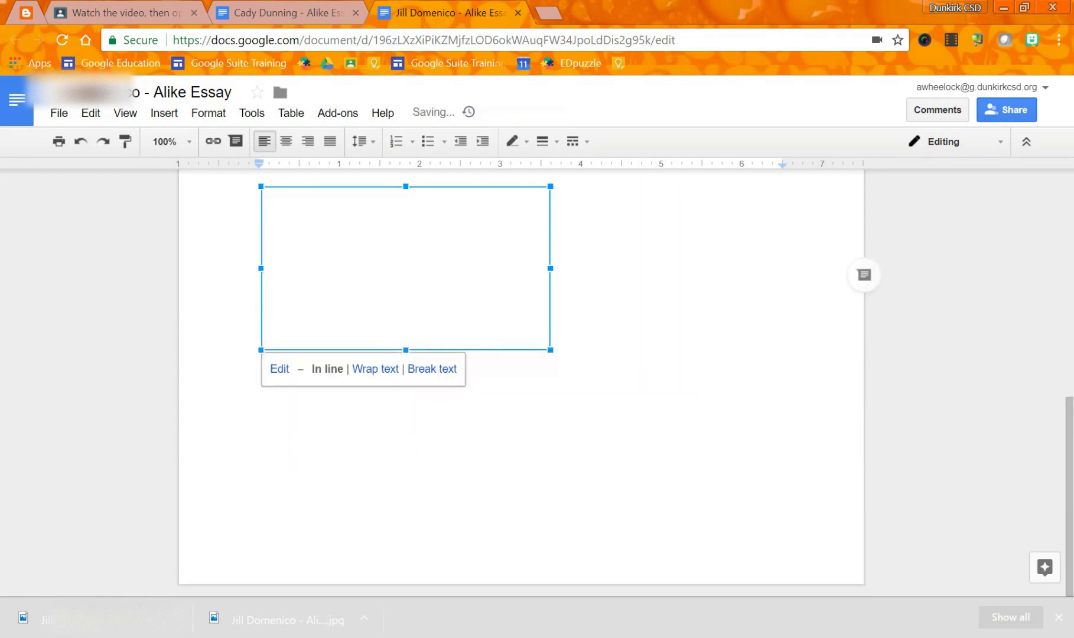
pyautogui.click(286, 142)
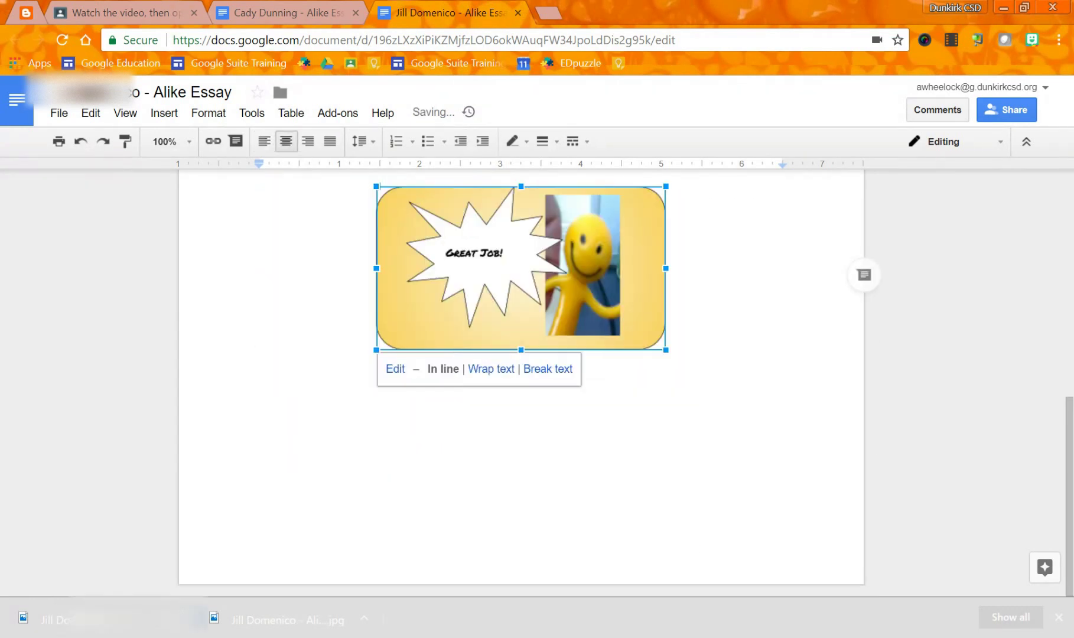
# Step: Deselect the sticker and switch to the other student's Alike Essay
pyautogui.click(520, 364)
pyautogui.scroll(5, 531, 331)
pyautogui.scroll(-3, 531, 330)
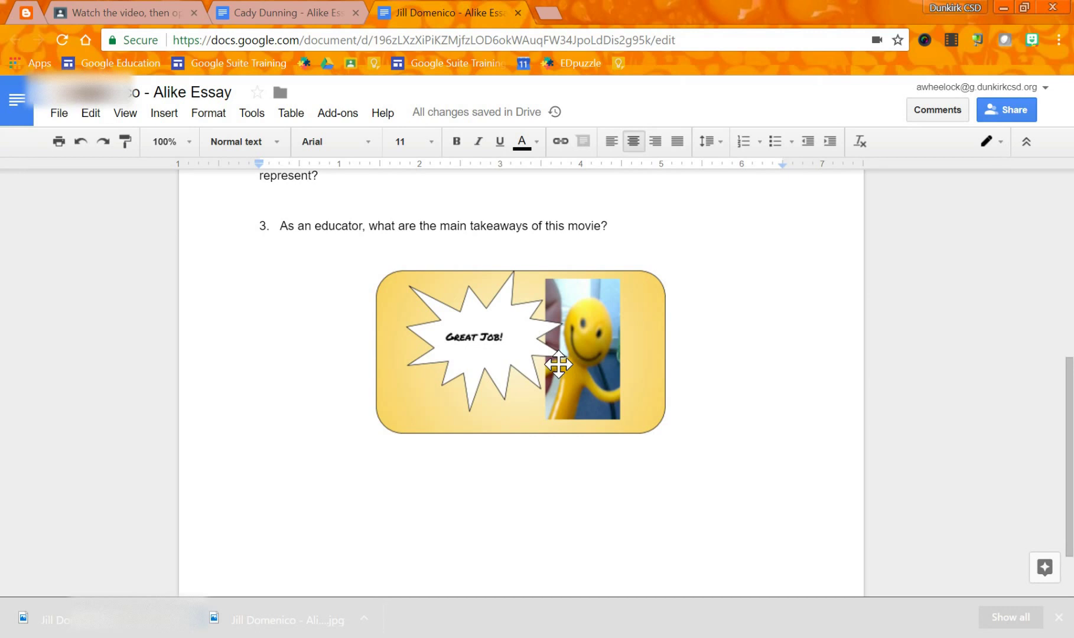
pyautogui.click(267, 13)
# Step: Upload the downloaded Great Job! JPEG on a new line below the answer's opening sentence
pyautogui.scroll(-3, 515, 436)
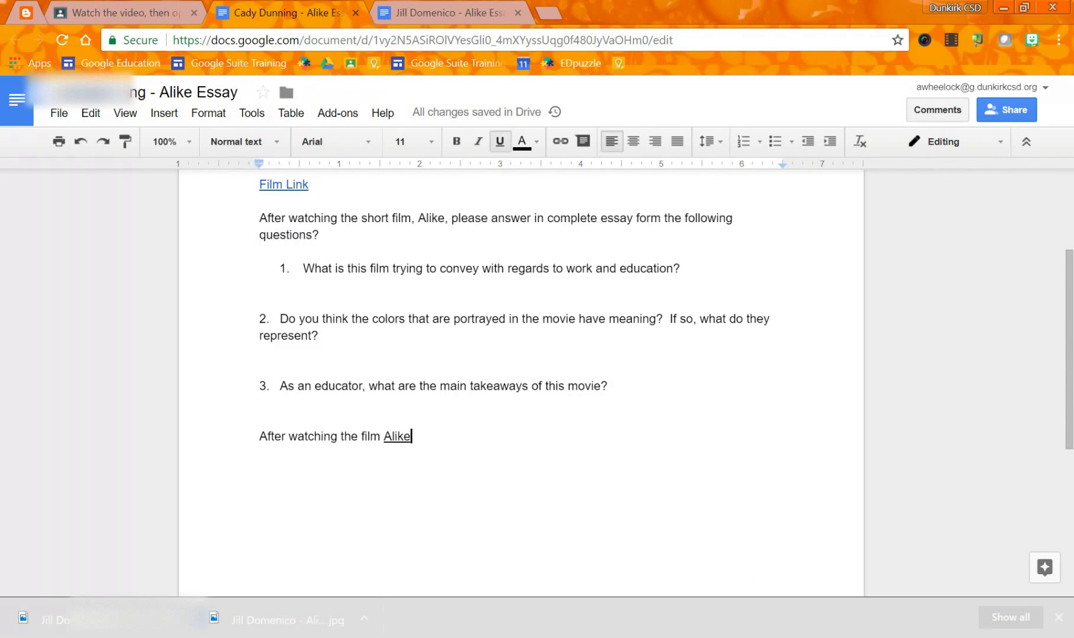
pyautogui.press('Return')
pyautogui.press('Return')
pyautogui.click(163, 113)
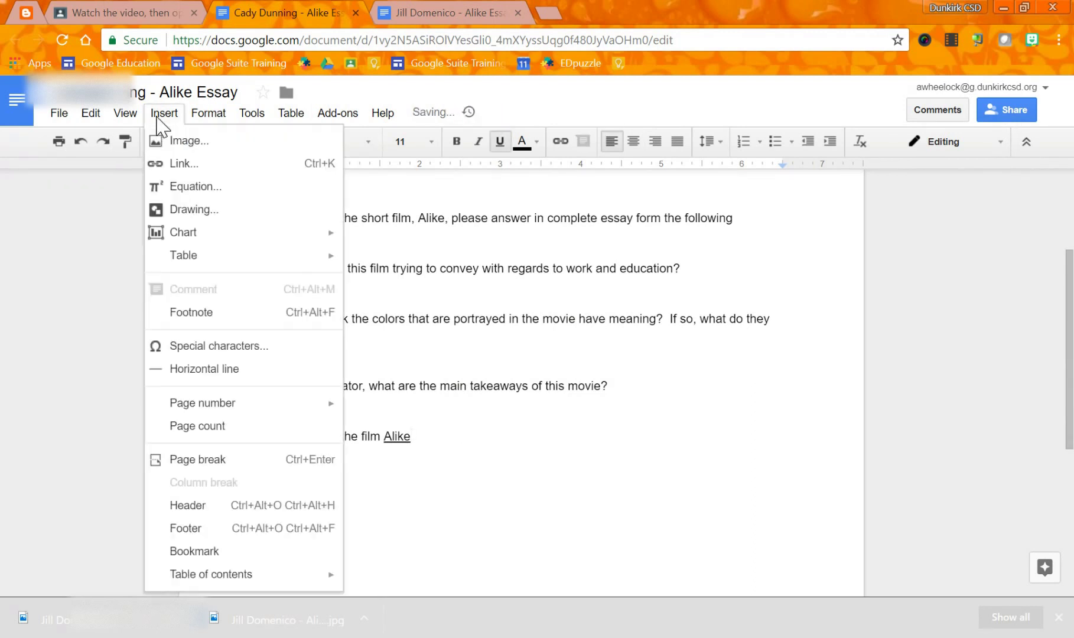
pyautogui.click(166, 148)
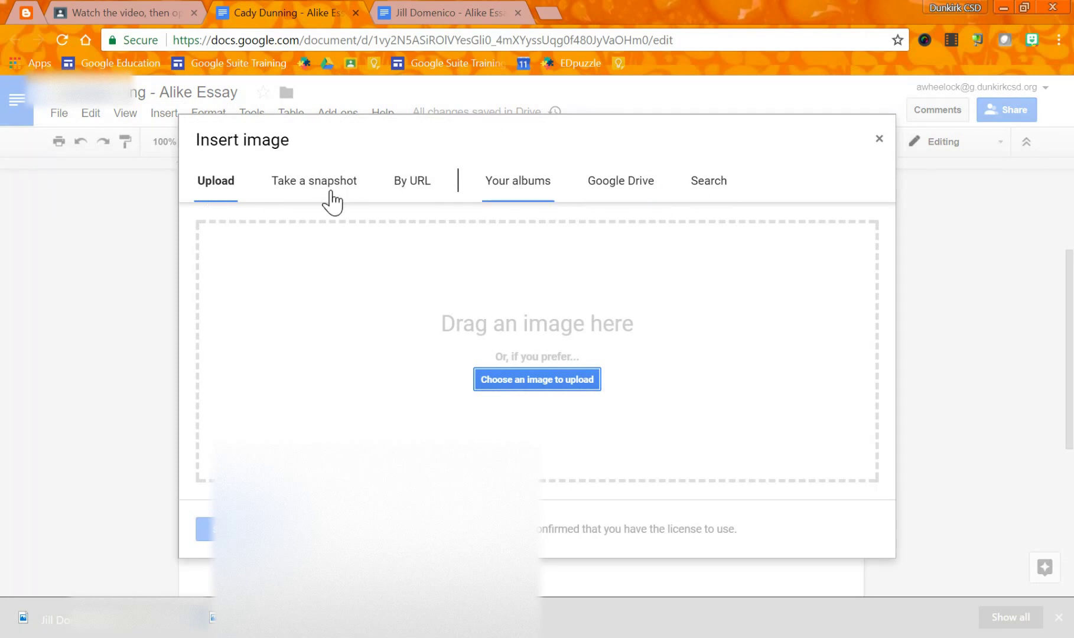
pyautogui.click(539, 381)
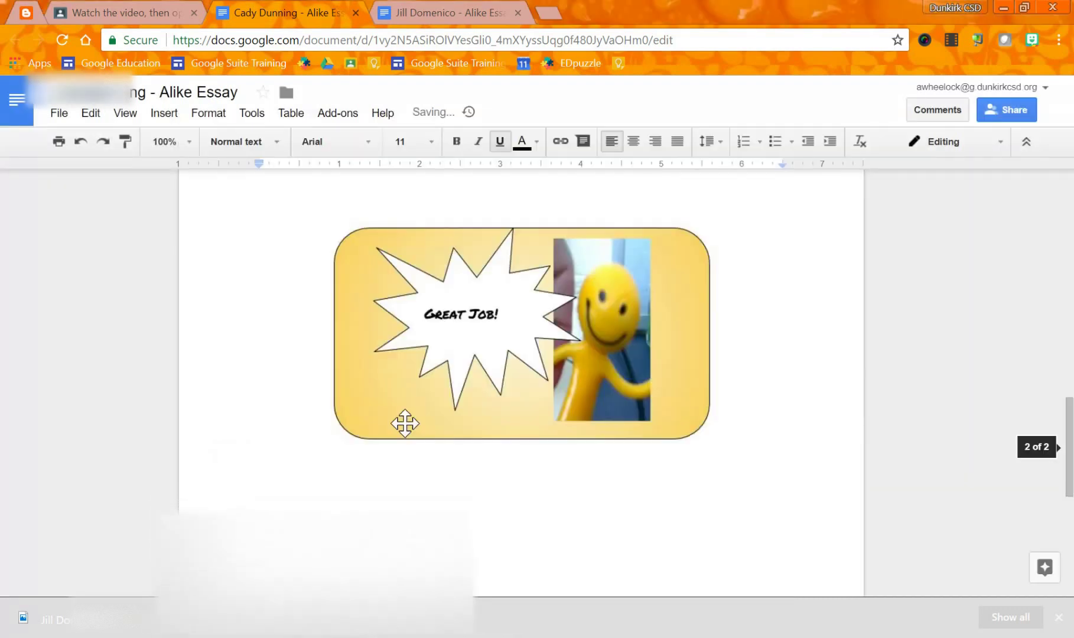
# Step: Shrink the inserted sticker image by dragging its corner handle inward
pyautogui.click(525, 390)
pyautogui.scroll(1, 587, 395)
pyautogui.scroll(-3, 609, 425)
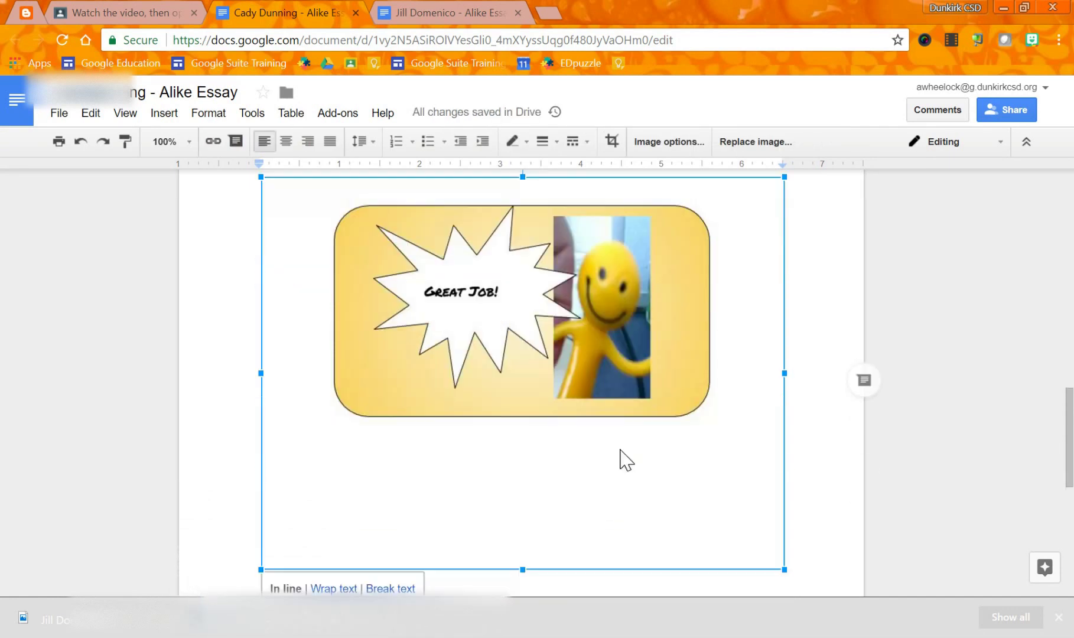
pyautogui.moveTo(781, 505); pyautogui.dragTo(595, 310)
pyautogui.scroll(1, 598, 468)
pyautogui.click(597, 467)
pyautogui.scroll(4, 597, 468)
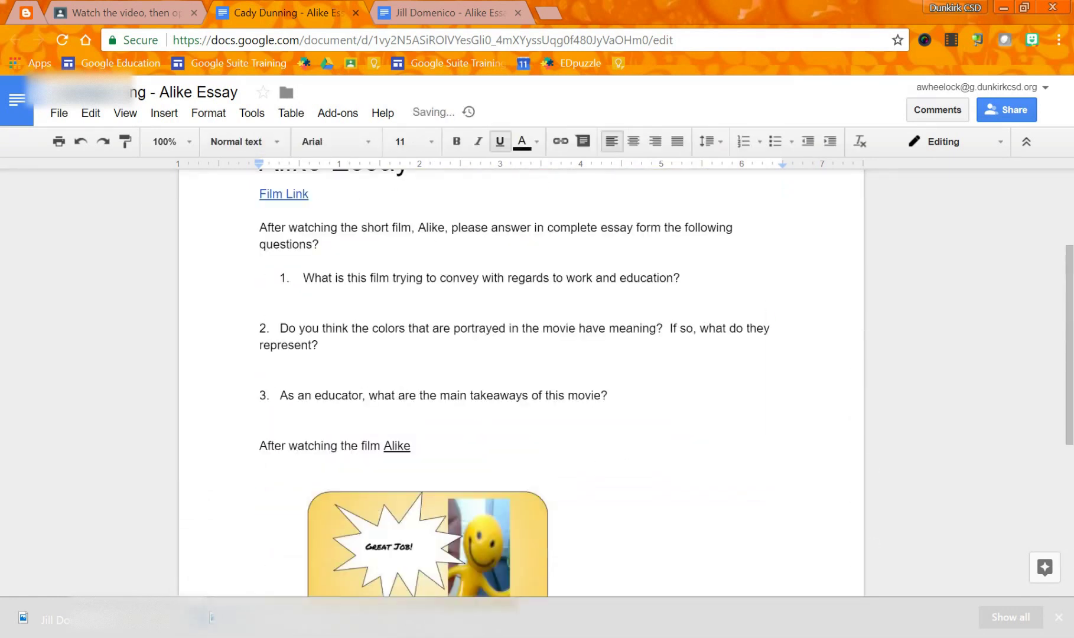
pyautogui.scroll(-3, 479, 467)
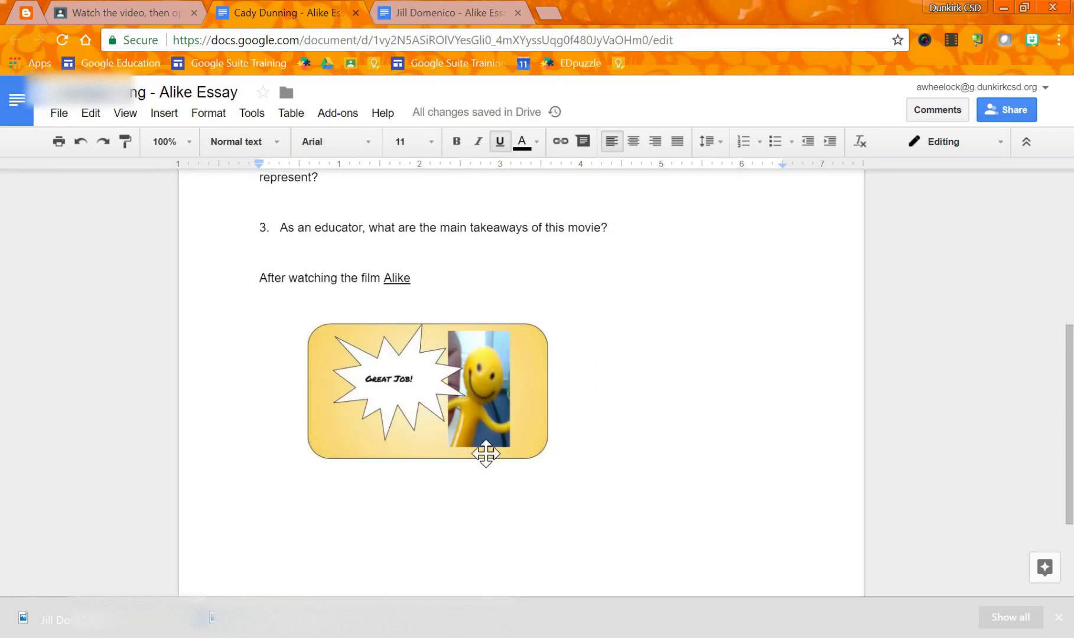